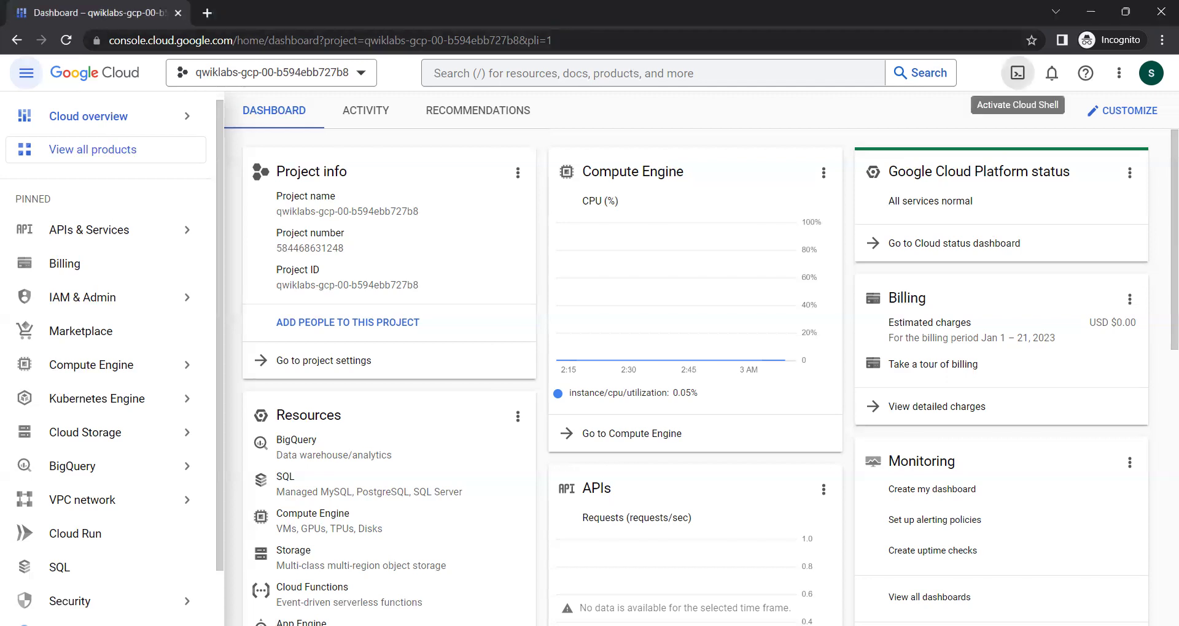
# Activate Cloud Shell, open it in its own browser window and dismiss the introduction and session-details tip.
pyautogui.click(1017, 73)
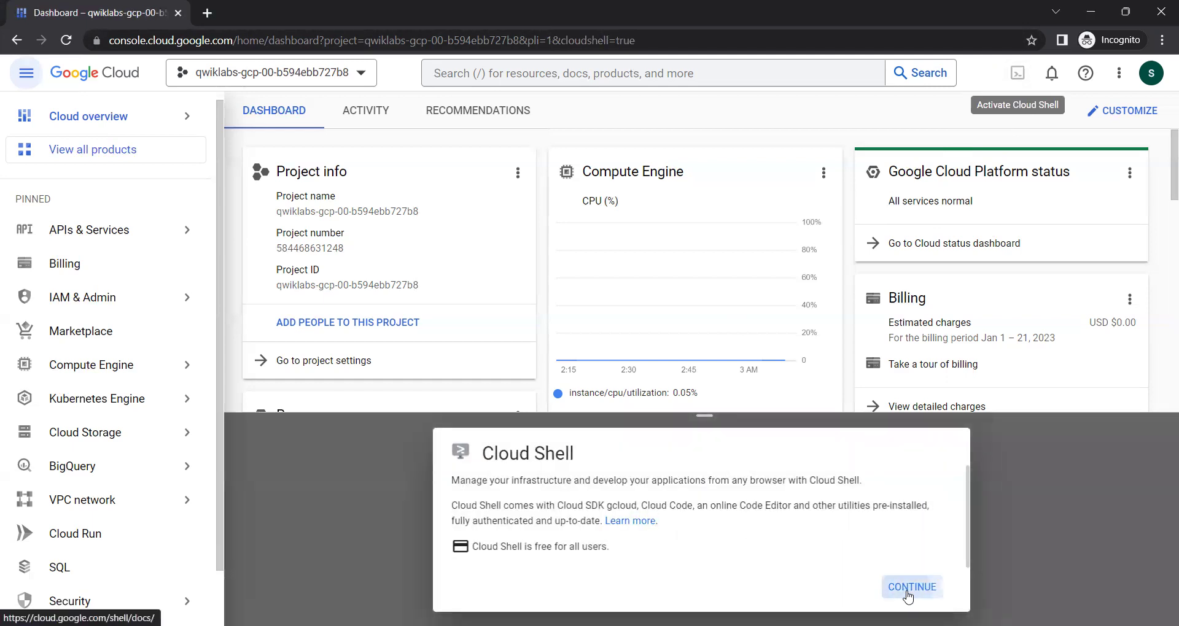
pyautogui.click(909, 590)
pyautogui.click(1127, 433)
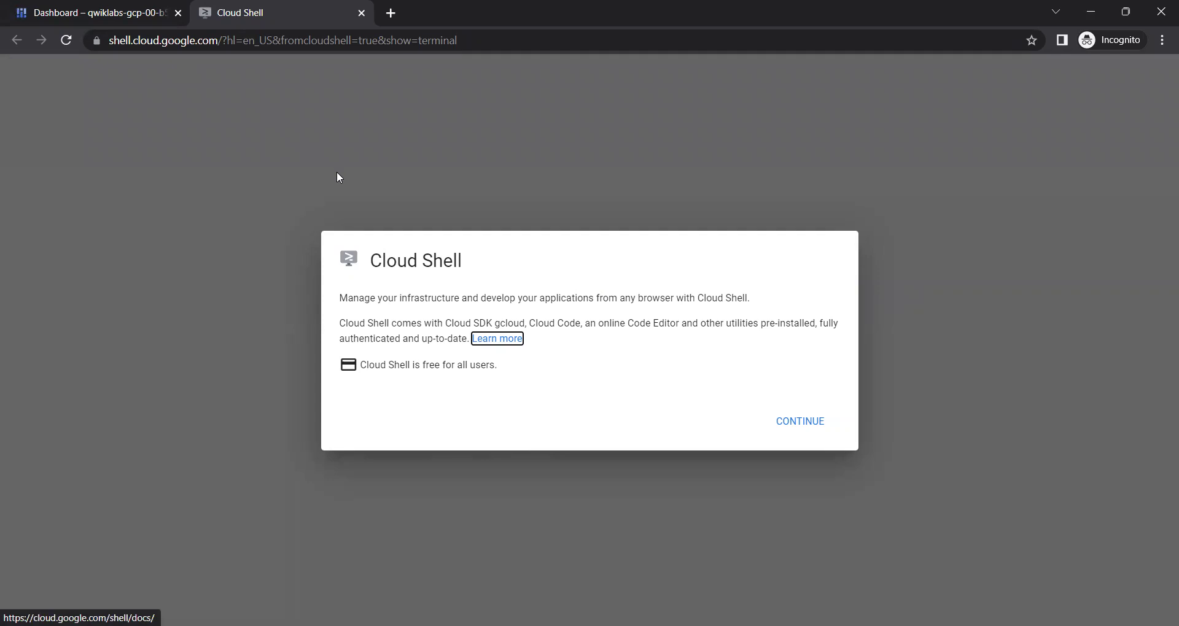
pyautogui.click(799, 422)
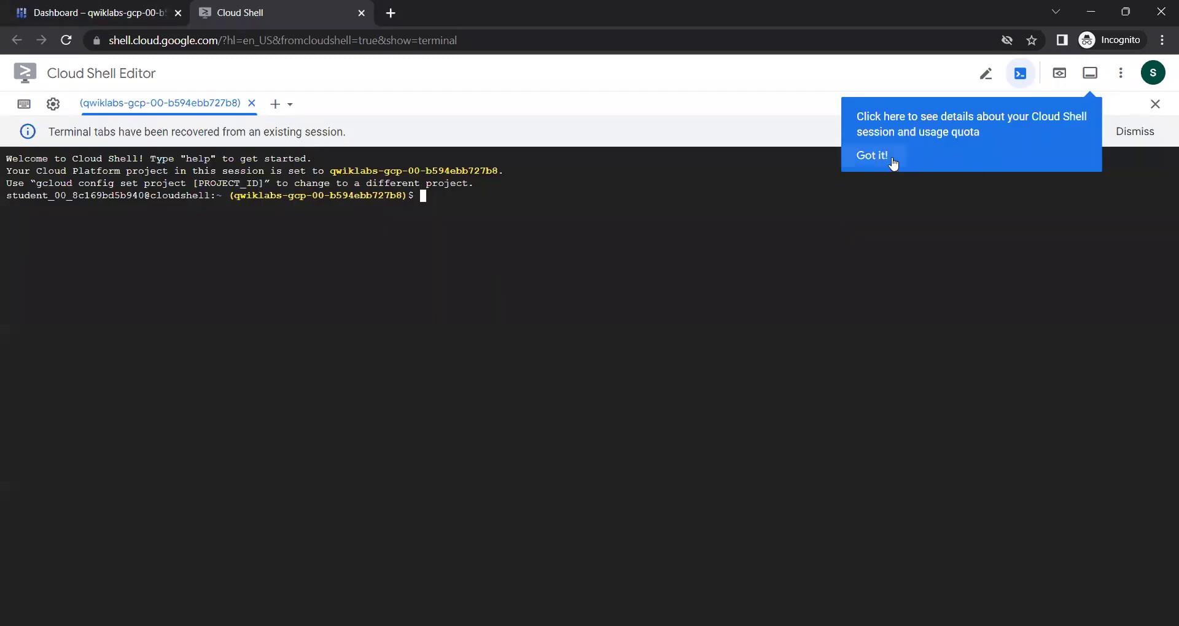
pyautogui.click(892, 163)
# List the credentialed accounts with gcloud auth list and authorize Cloud Shell to use the credentials.
pyautogui.write('gcl')
pyautogui.press('BackSpace')
pyautogui.write('loud auth')
pyautogui.hotkey('ctrl', '+')
pyautogui.hotkey('ctrl', '+')
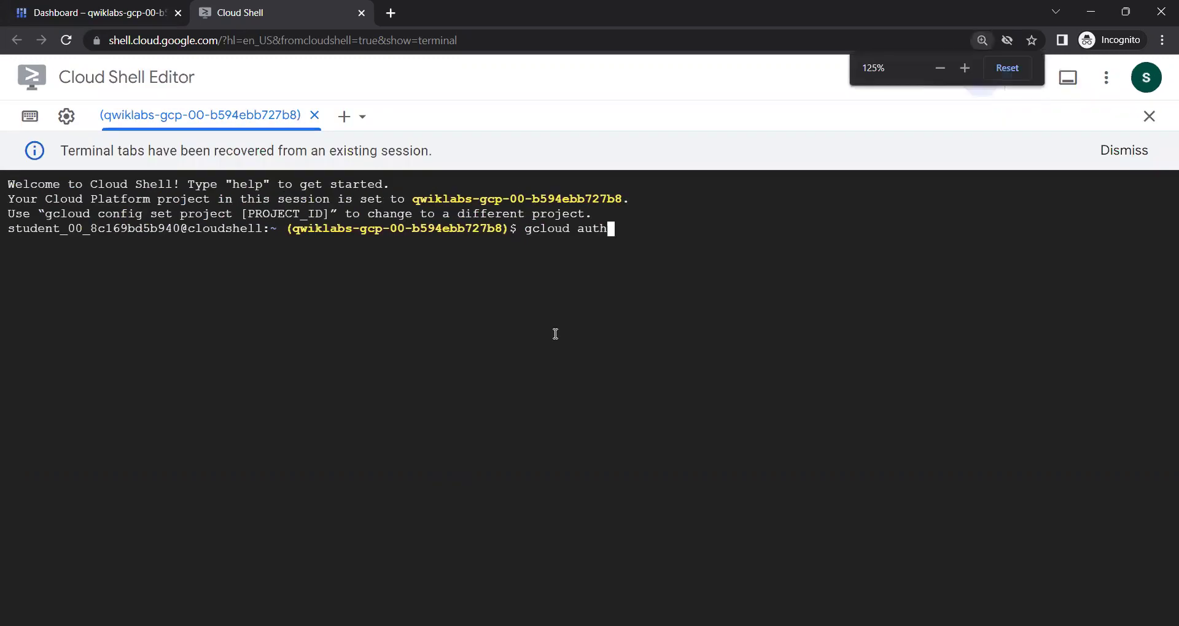
pyautogui.write('list')
pyautogui.press('Return')
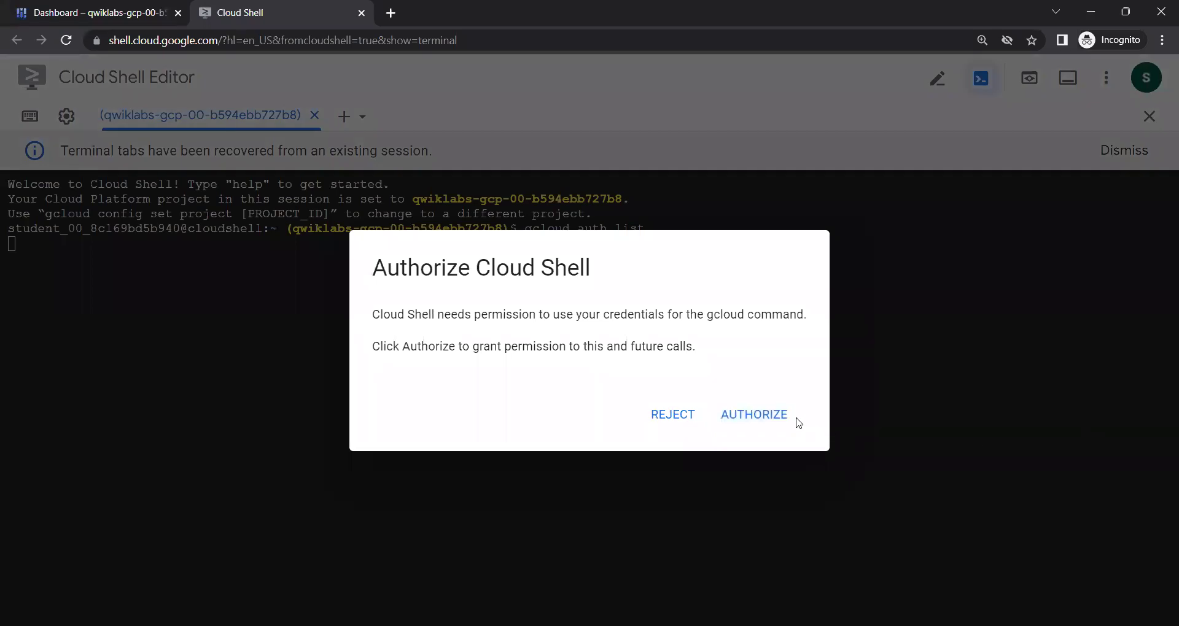
pyautogui.click(757, 415)
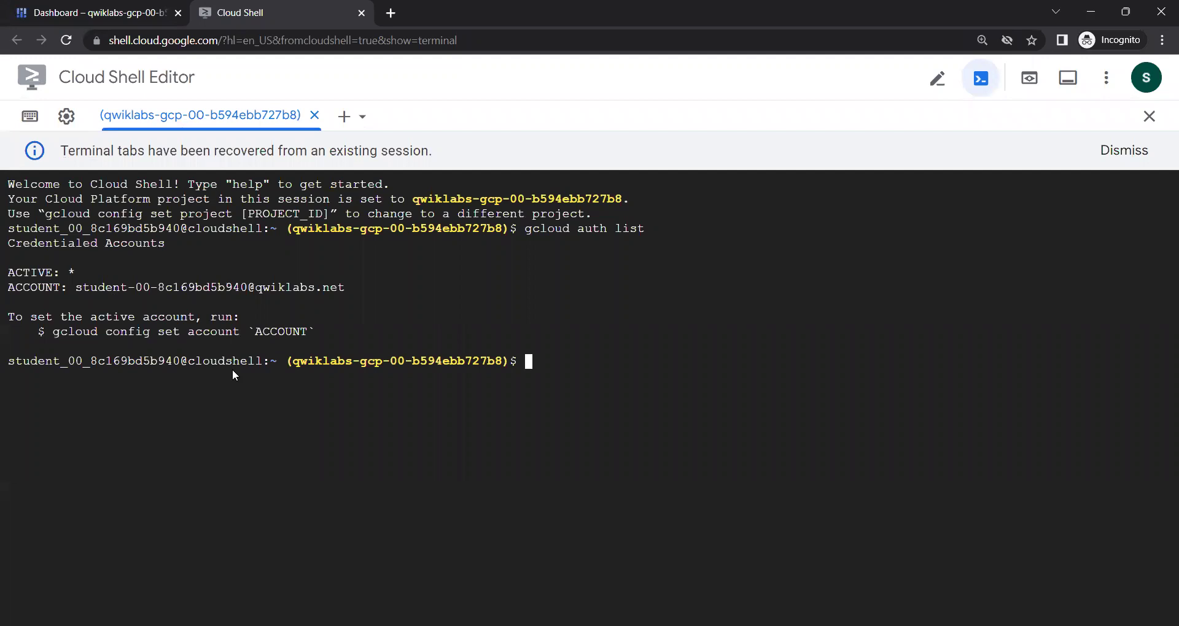
# List the configured project ID by running gcloud config list project.
pyautogui.moveTo(69, 288); pyautogui.dragTo(413, 302)
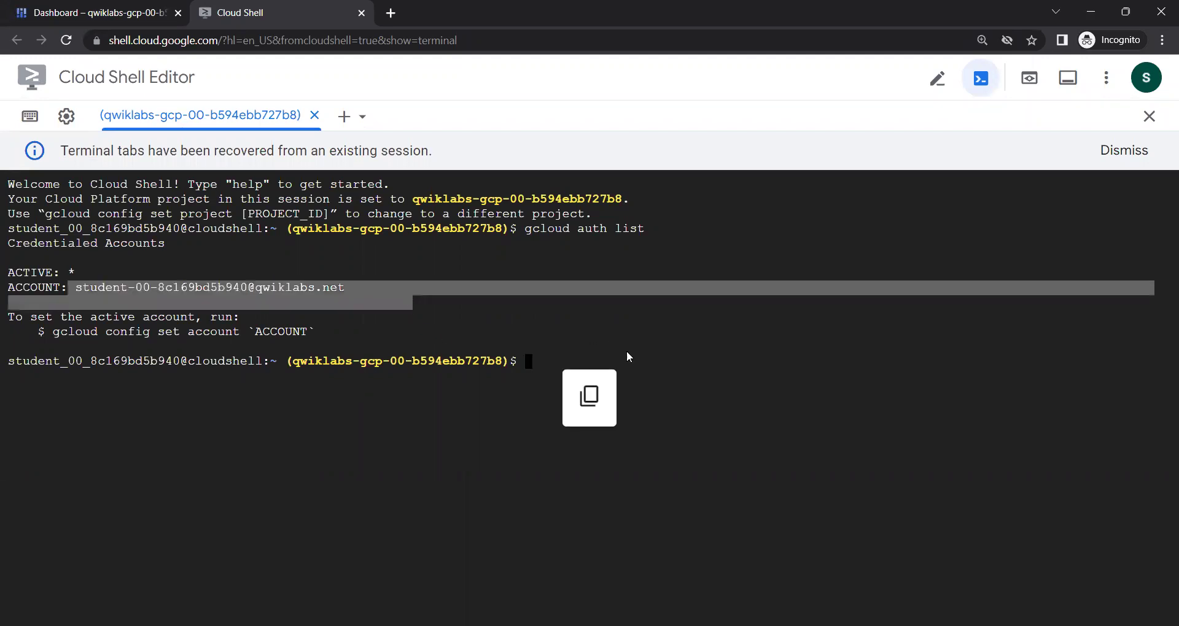
pyautogui.hotkey('alt', 'Tab')
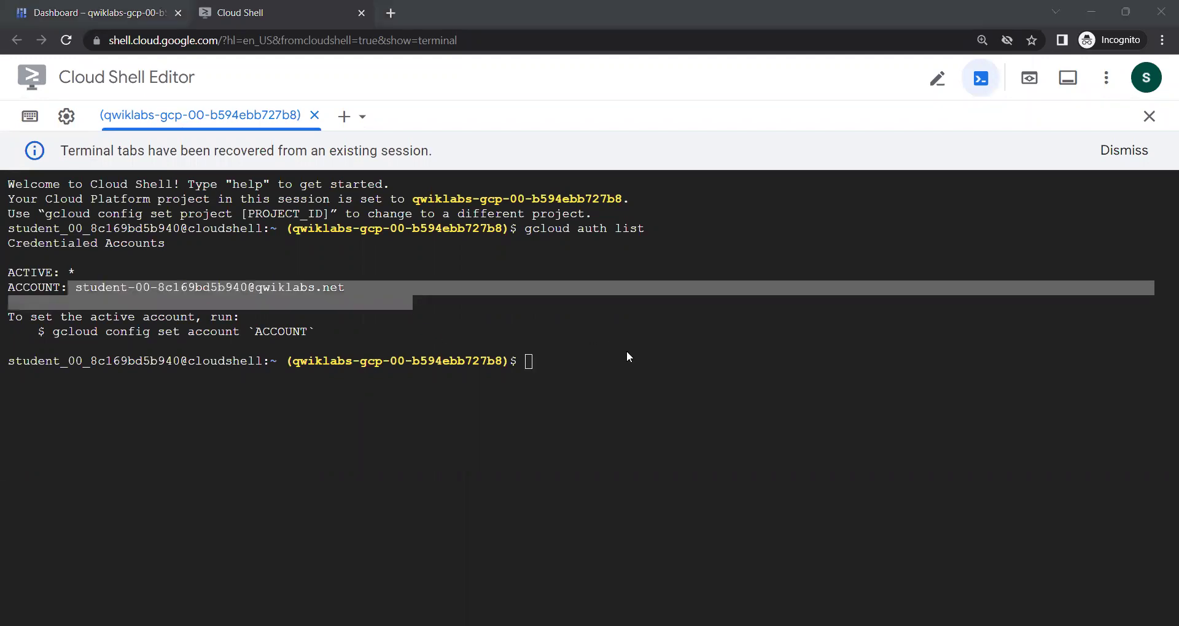
pyautogui.click(645, 371)
pyautogui.write('g')
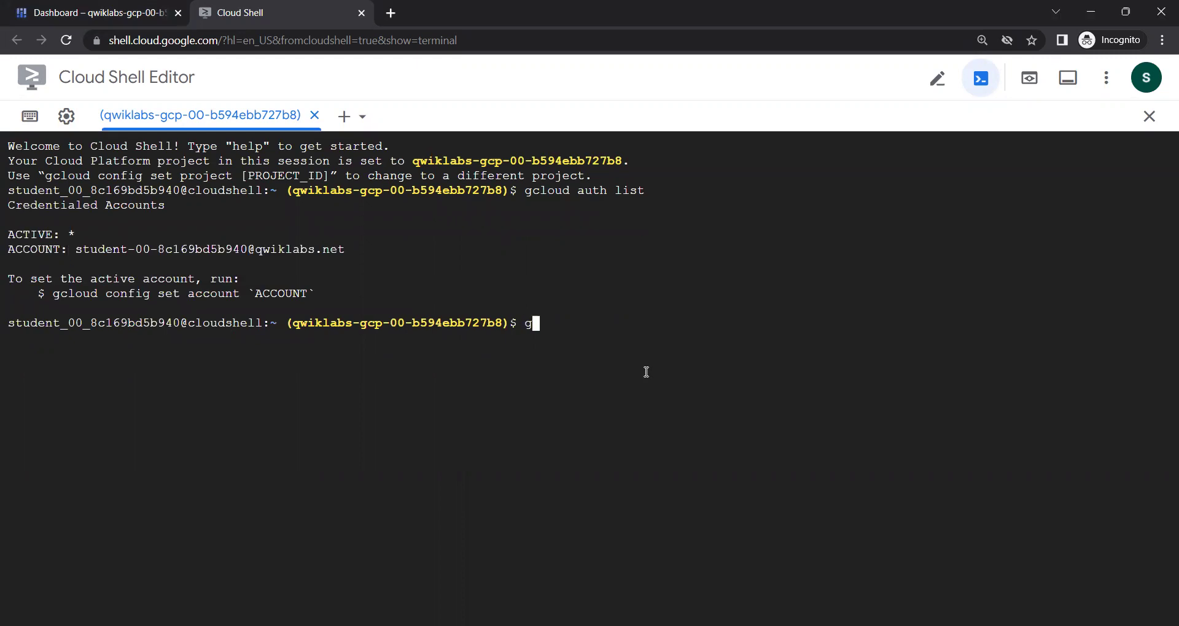
pyautogui.write('cloud config list project')
pyautogui.press('Return')
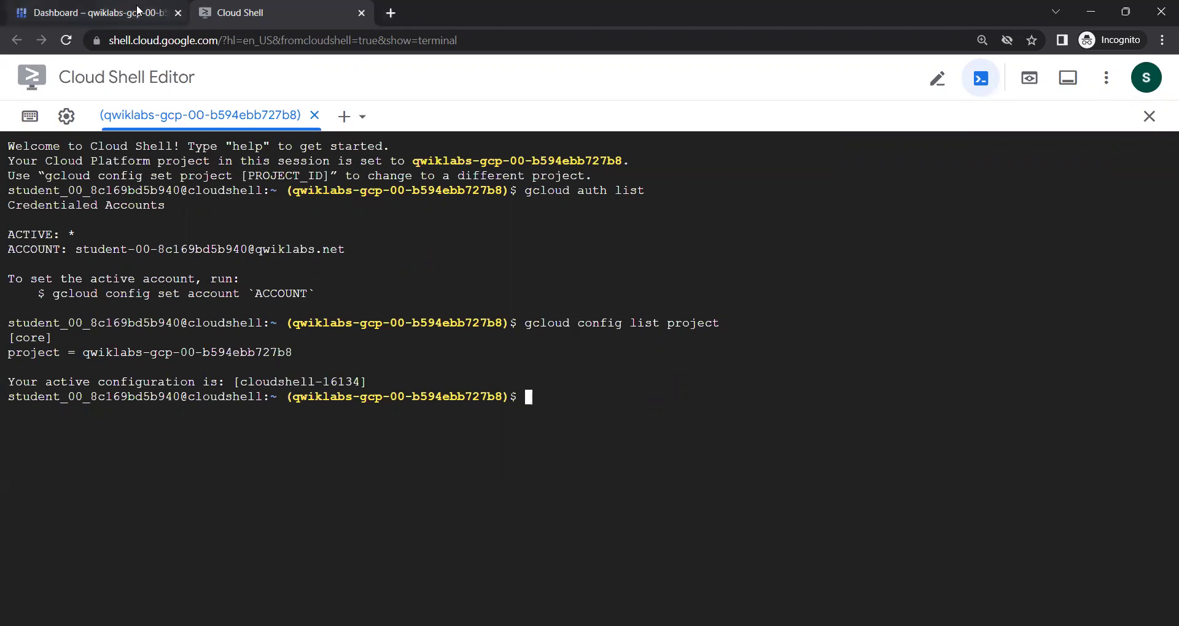
# In the Cloud console, search for "dataflow api", open the Dataflow API product page and close the embedded Cloud Shell.
pyautogui.hotkey('ctrl', '1')
pyautogui.click(26, 73)
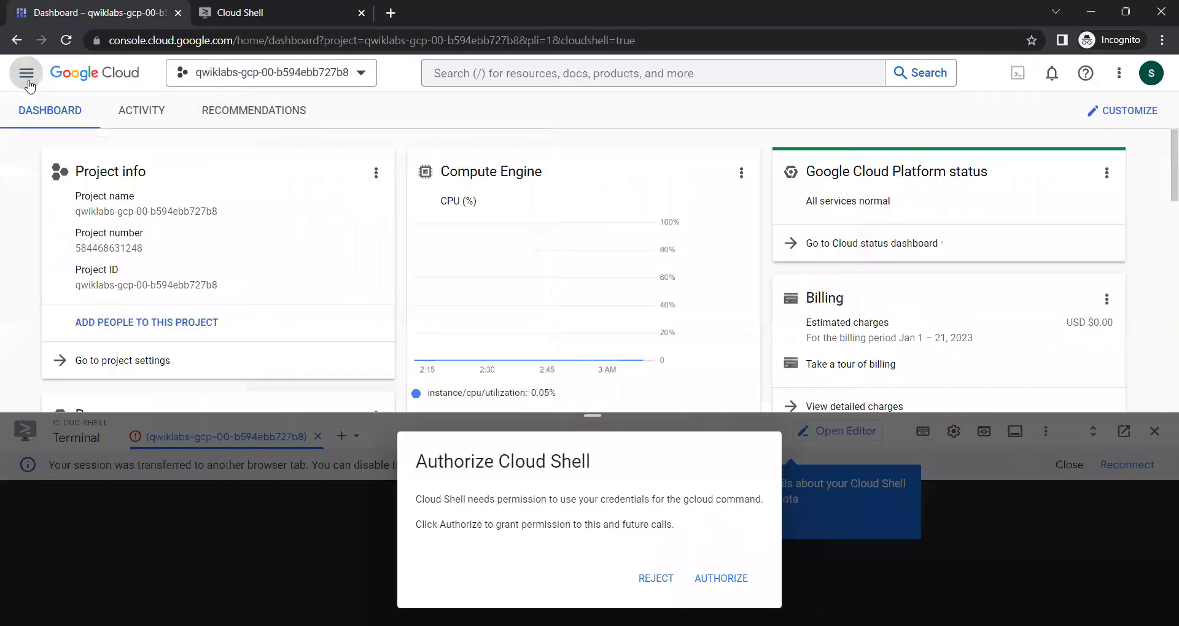
pyautogui.click(532, 74)
pyautogui.write('dataflow api')
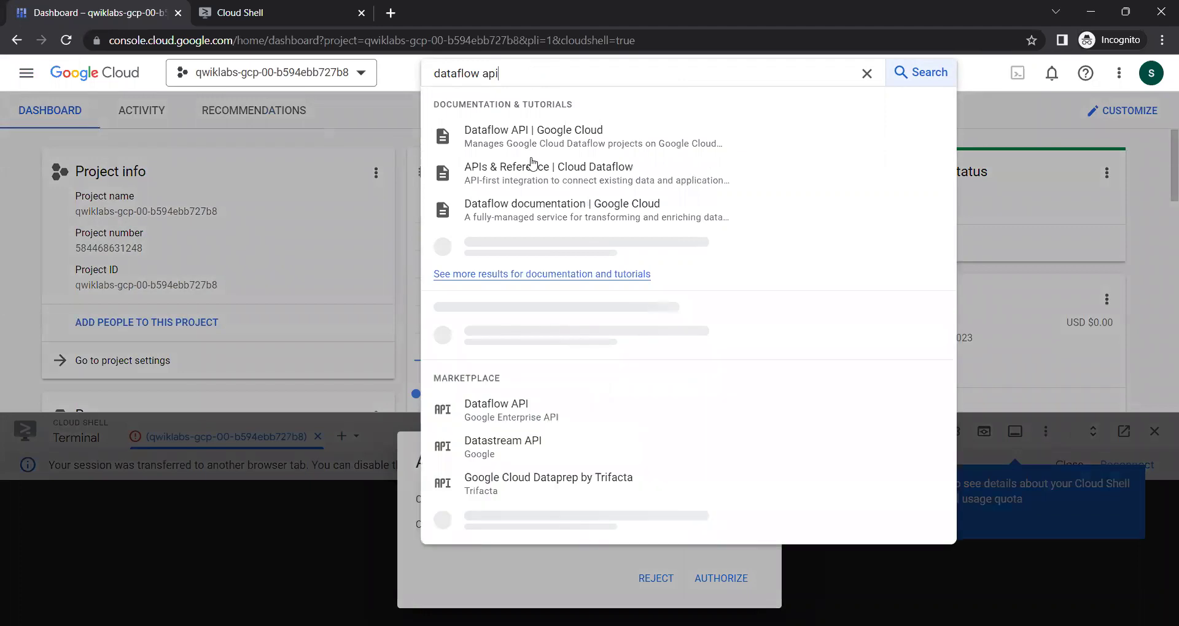
pyautogui.click(490, 409)
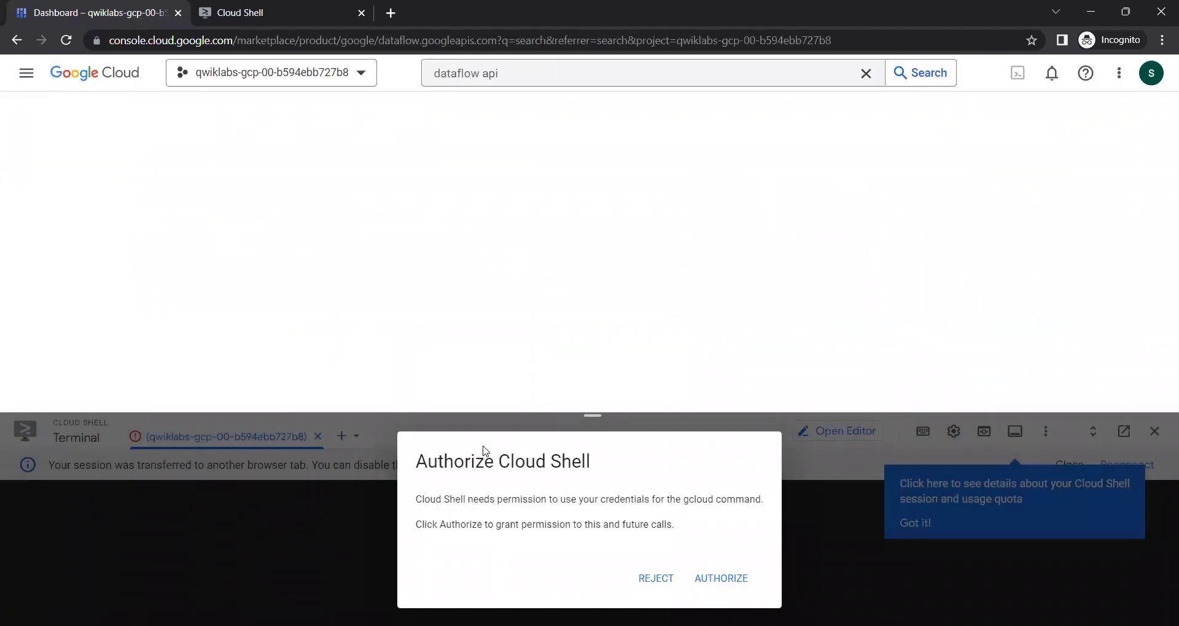
pyautogui.click(722, 579)
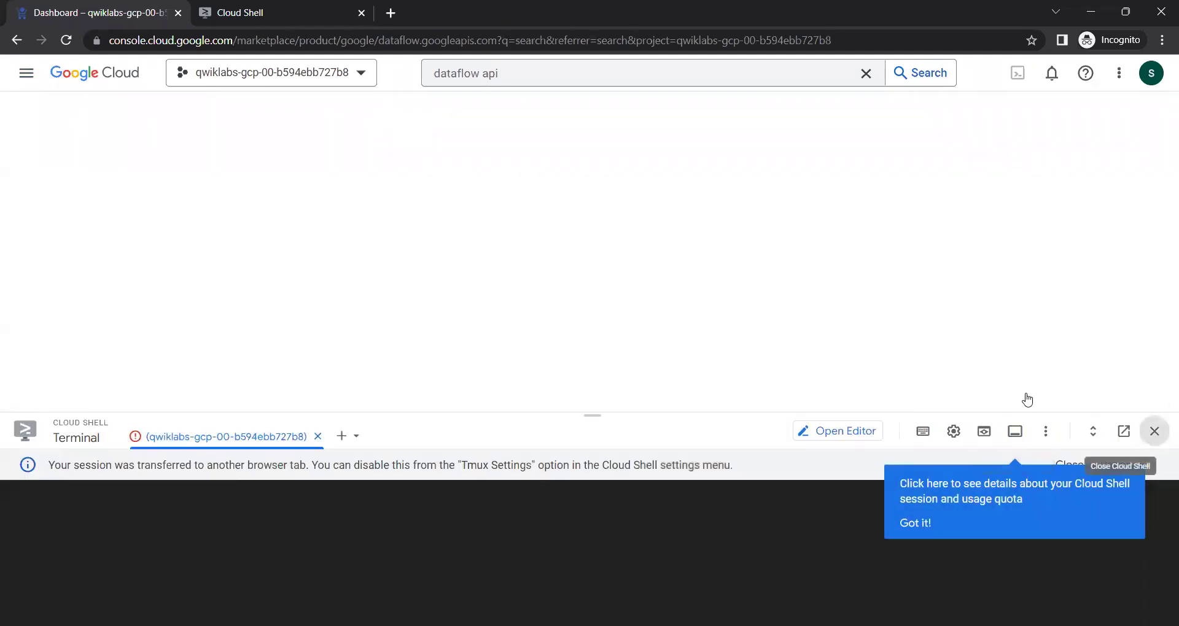
pyautogui.click(1153, 431)
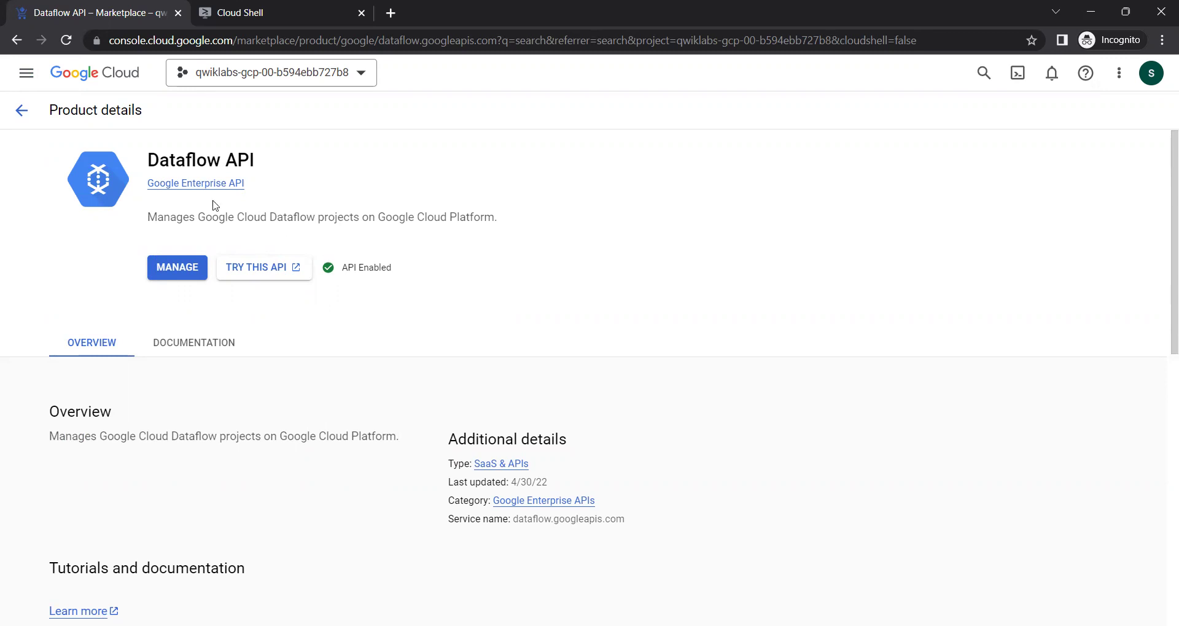
# Restart the Dataflow API by disabling it from its management page and enabling it again.
pyautogui.click(195, 268)
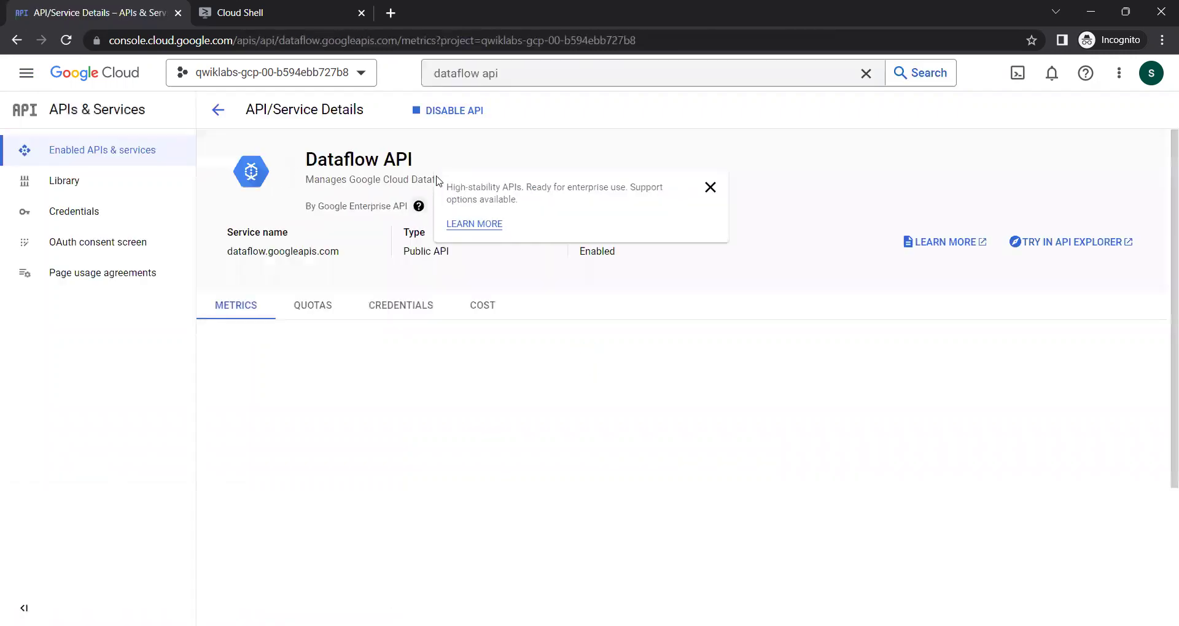
pyautogui.click(453, 108)
pyautogui.click(789, 395)
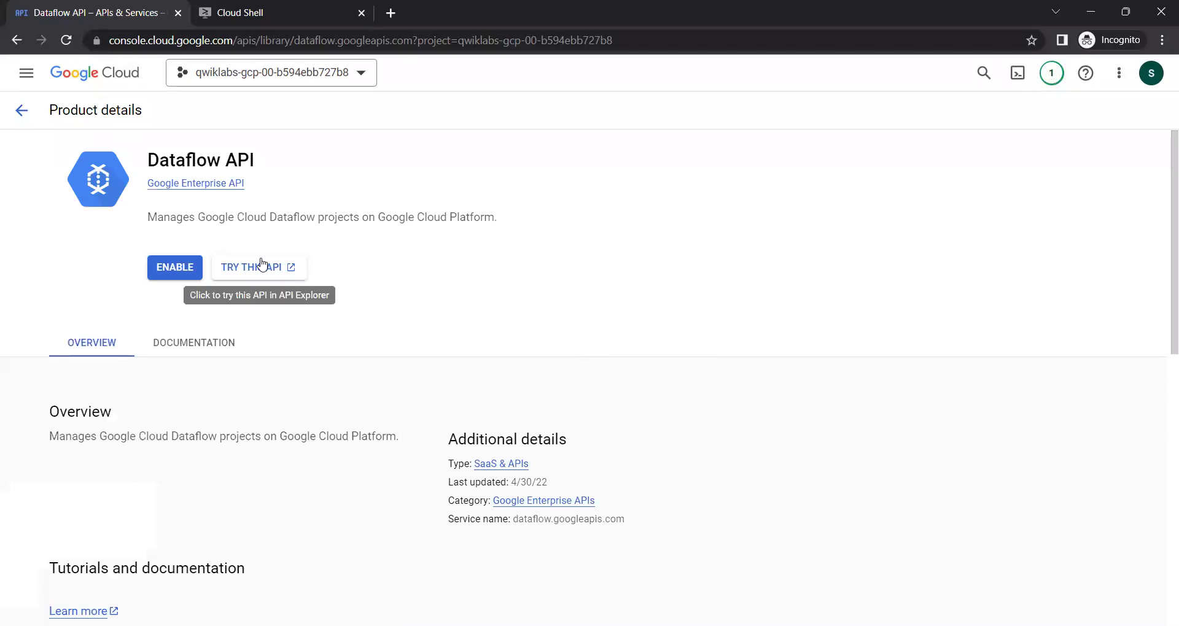
pyautogui.click(176, 268)
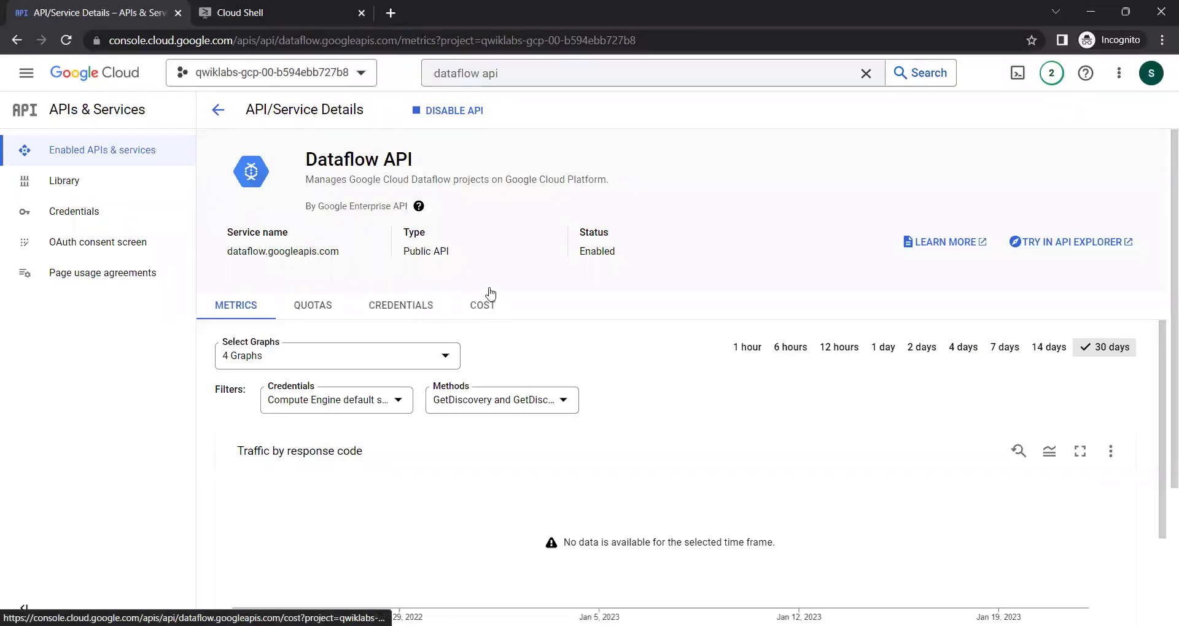
# Return to Cloud Shell and create a BigQuery dataset with bq mk taxrides.
pyautogui.click(337, 13)
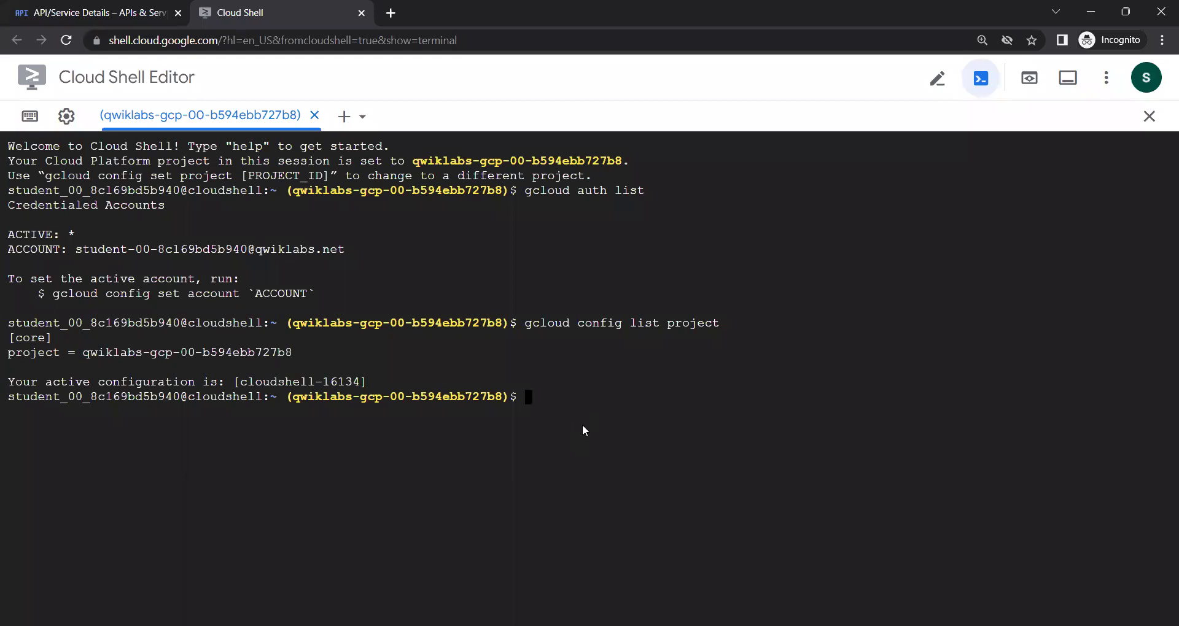
pyautogui.write('bq mk taxrides')
pyautogui.press('Return')
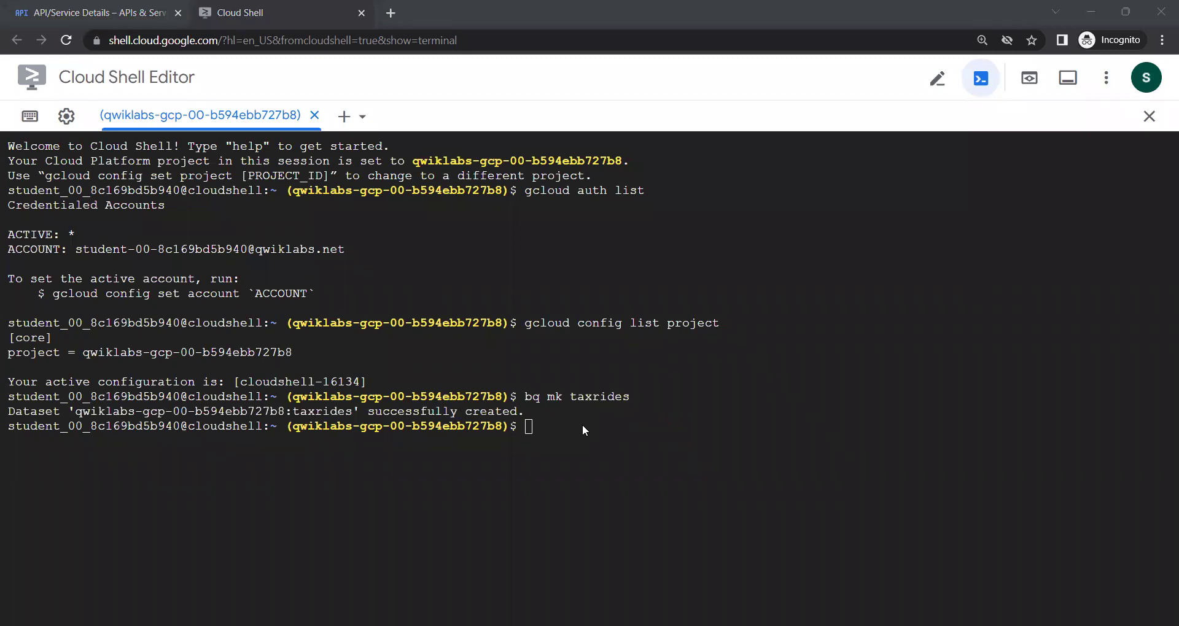
# Begin a multi-line bq mk command with the option --time_partitioning_field timestamp.
pyautogui.click(515, 380)
pyautogui.write('bq mk ')
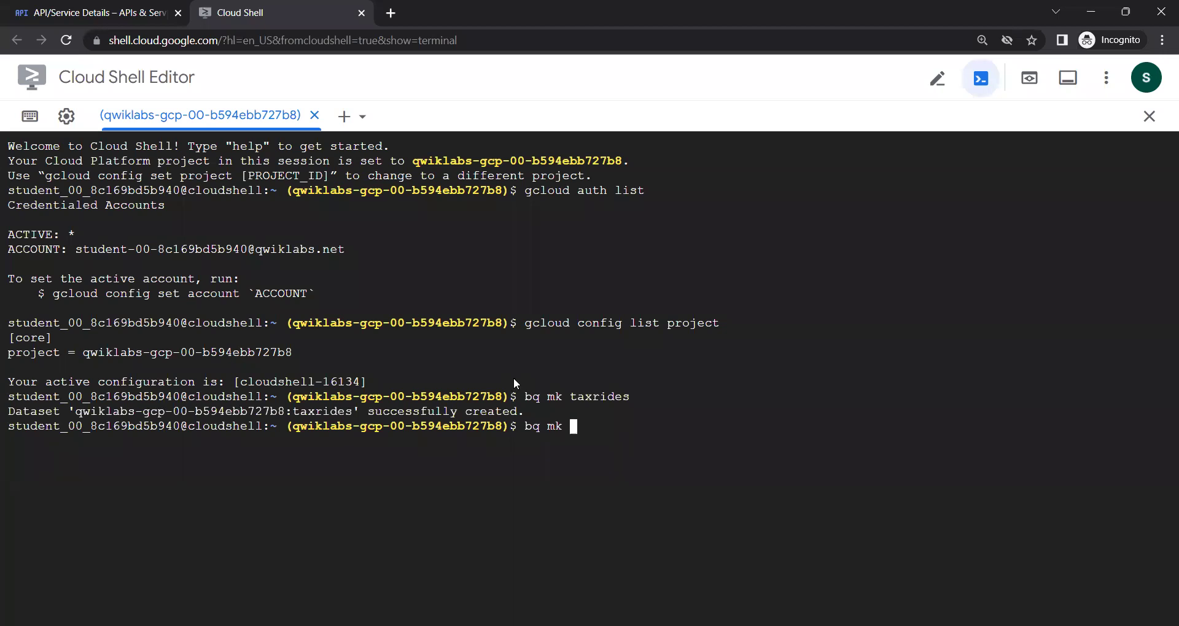
pyautogui.write('--time_partitioning')
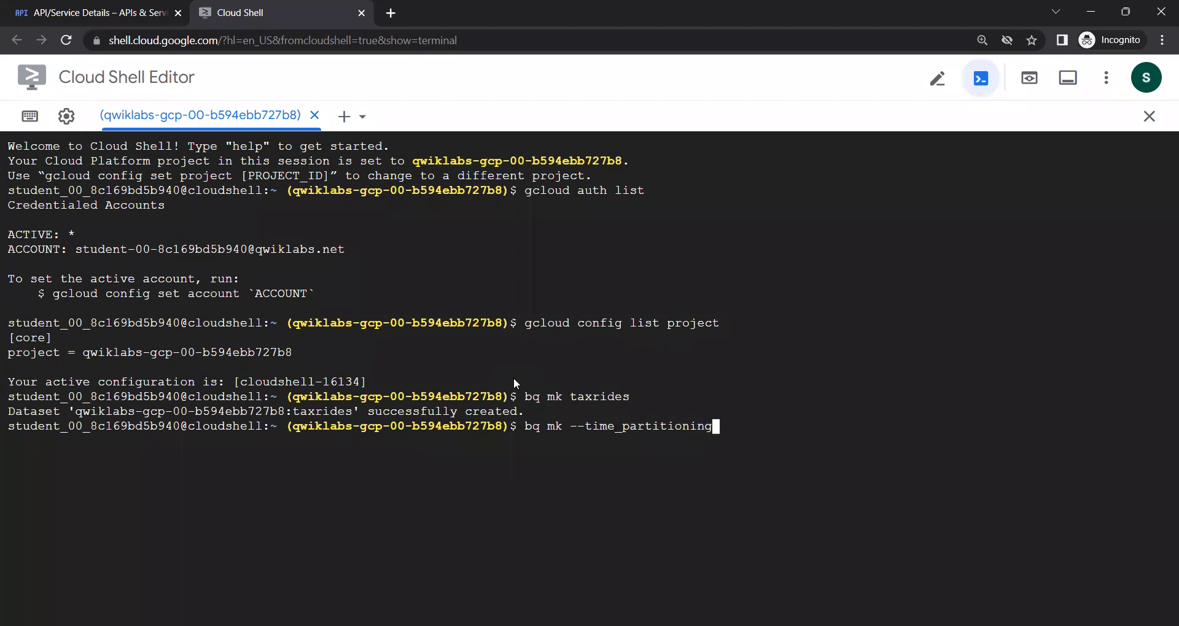
pyautogui.write('_field timestamp ')
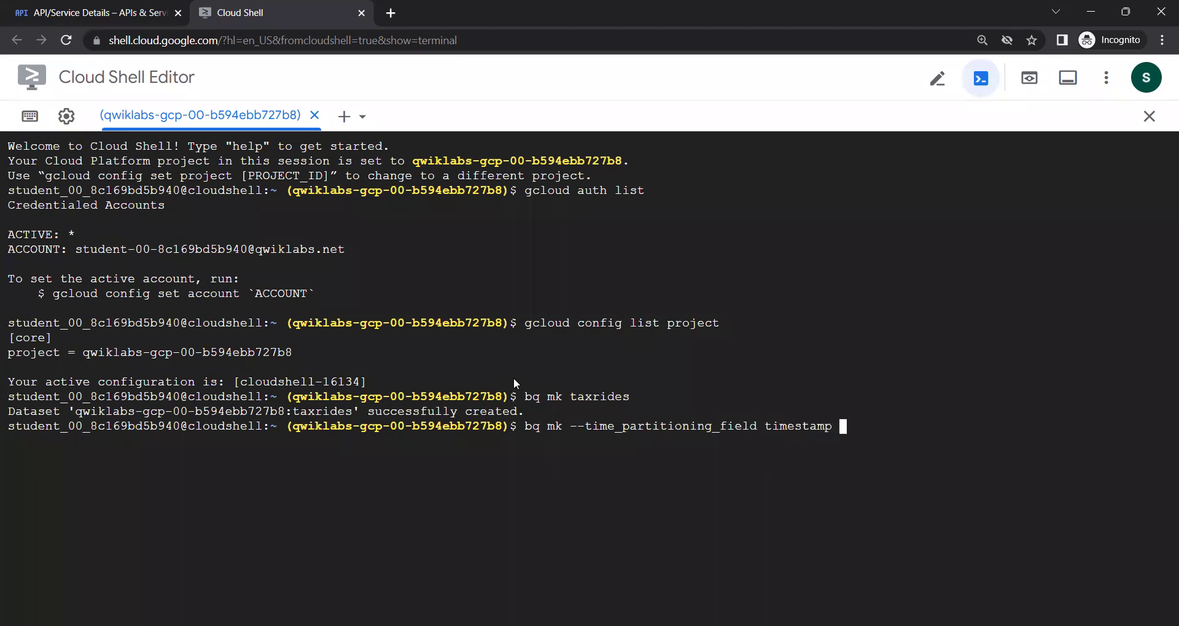
pyautogui.write('\\')
pyautogui.press('Return')
# Add --schema with ride_id:string,point_idx:integer,latitude:float,longitude:float,timestamp:timestamp,meter_reading:float,meter_increment:float,ride_status:string,\ to the command.
pyautogui.write('--schema')
pyautogui.hotkey('alt', 'Tab')
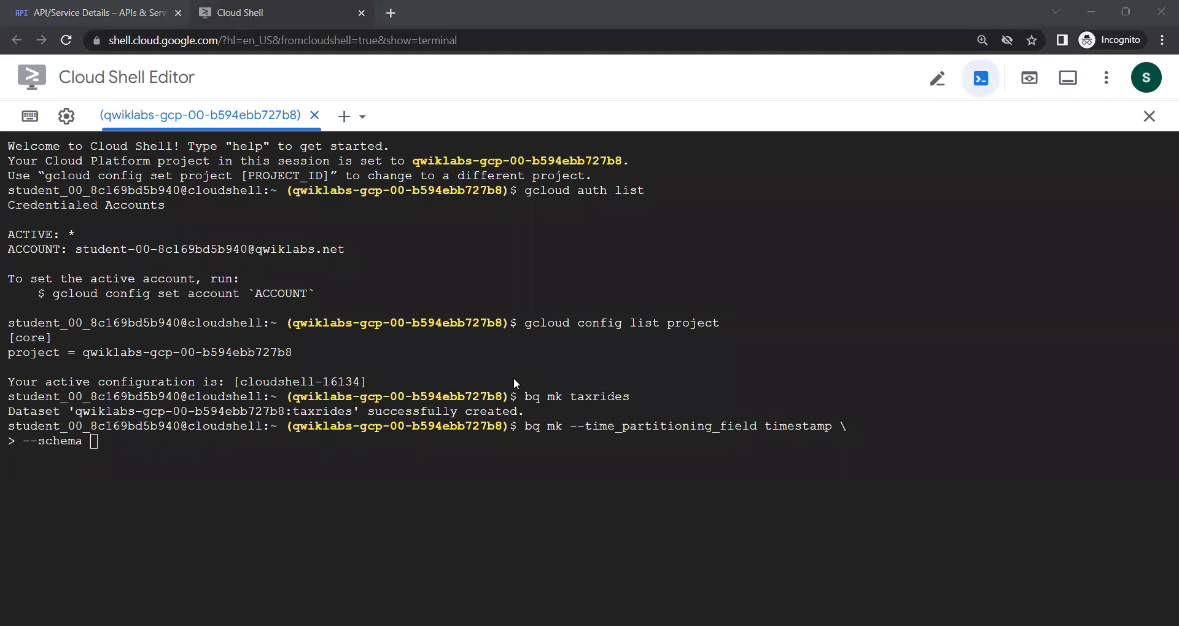
pyautogui.hotkey('alt', 'Tab')
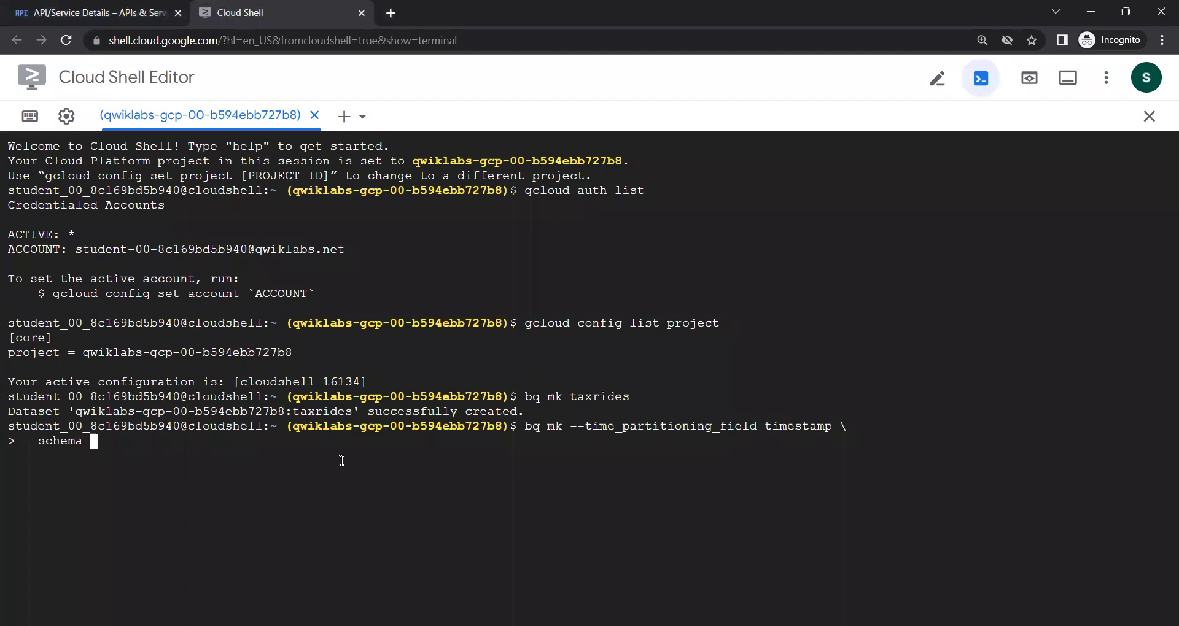
pyautogui.hotkey('ctrl', 'v')
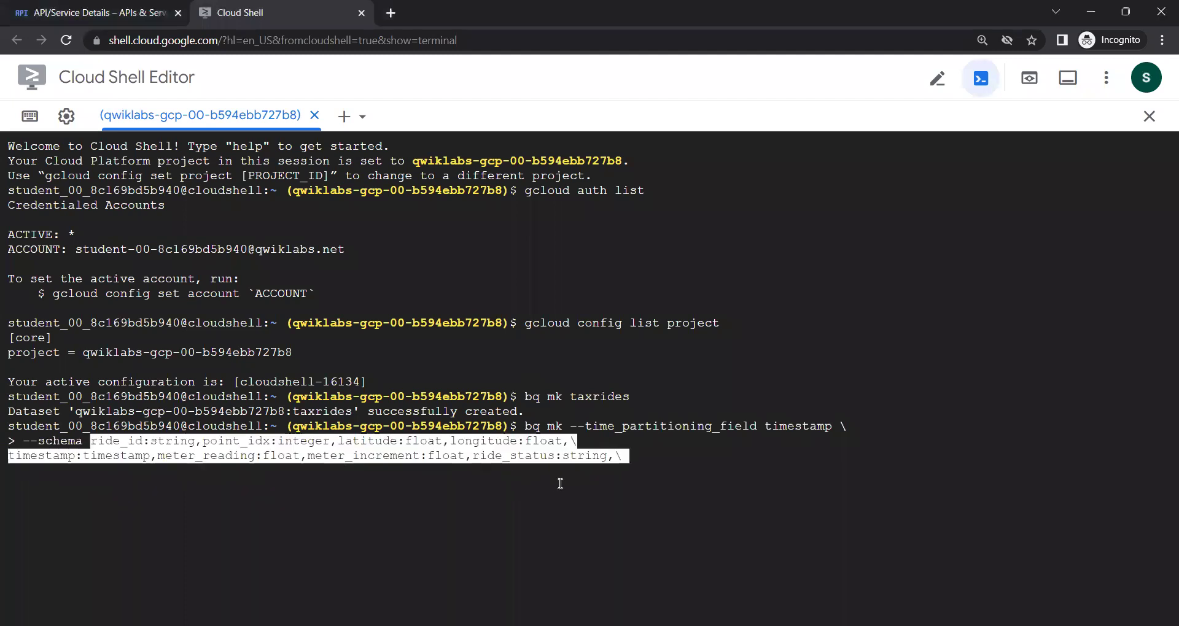
pyautogui.press('Return')
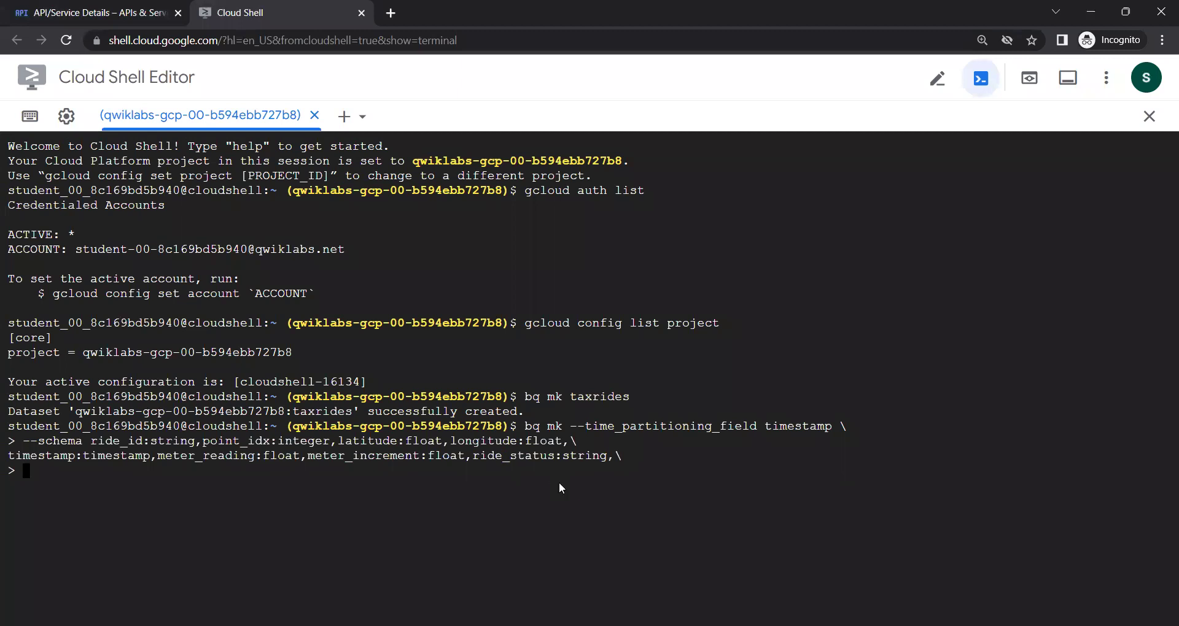
# Complete the command with -t taxrides.realtime and try to create the partitioned table.
pyautogui.hotkey('alt', 'Tab')
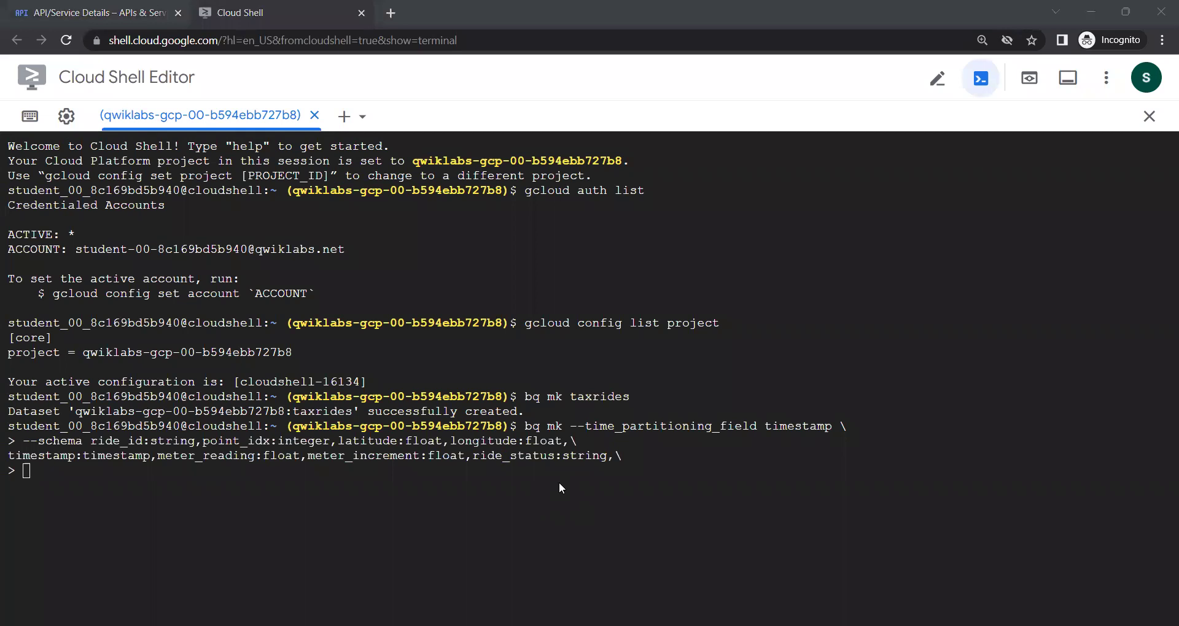
pyautogui.click(391, 449)
pyautogui.write('-t ')
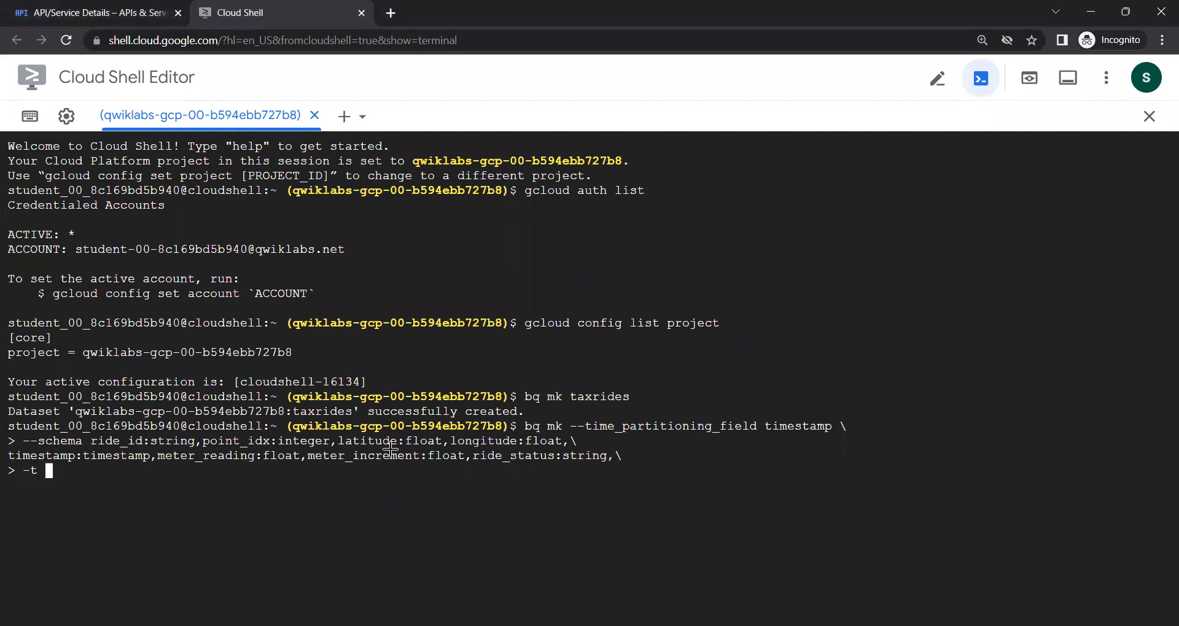
pyautogui.write('taxrides')
pyautogui.hotkey('alt', 'Tab')
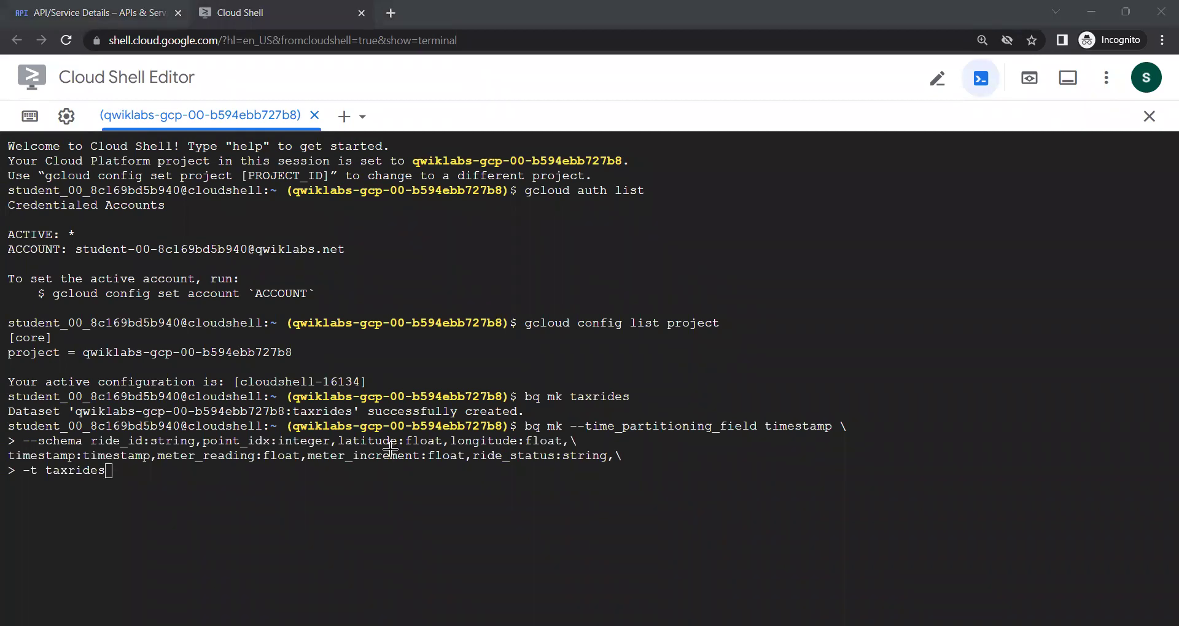
pyautogui.hotkey('alt', 'Tab')
pyautogui.write('.realtime')
pyautogui.press('Return')
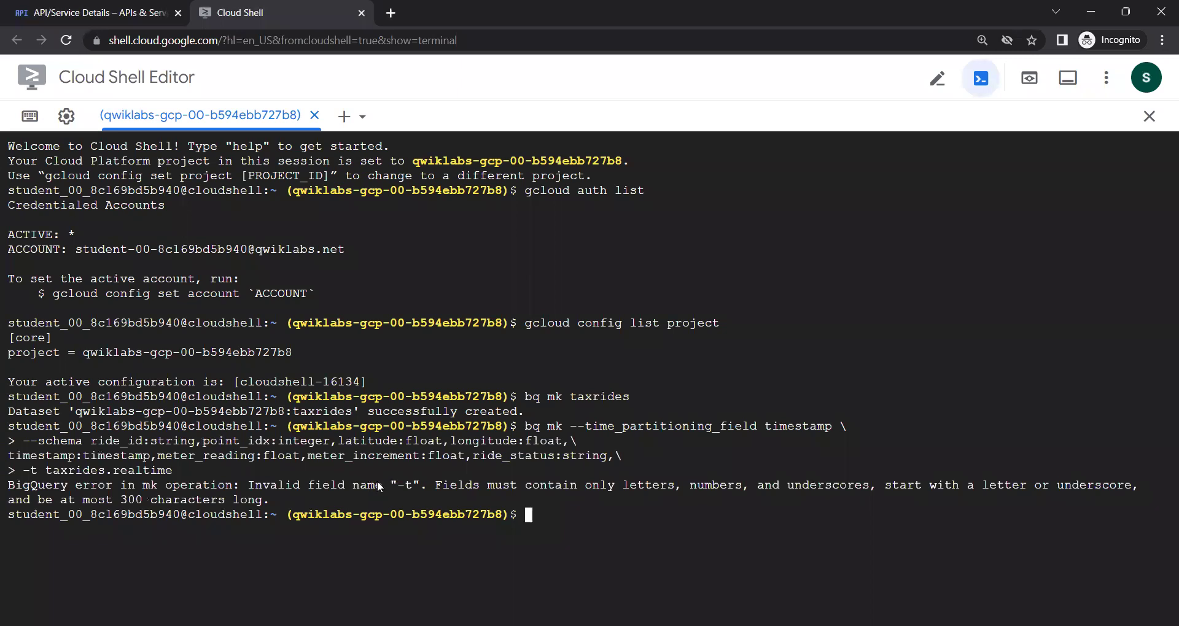
pyautogui.hotkey('alt', 'Tab')
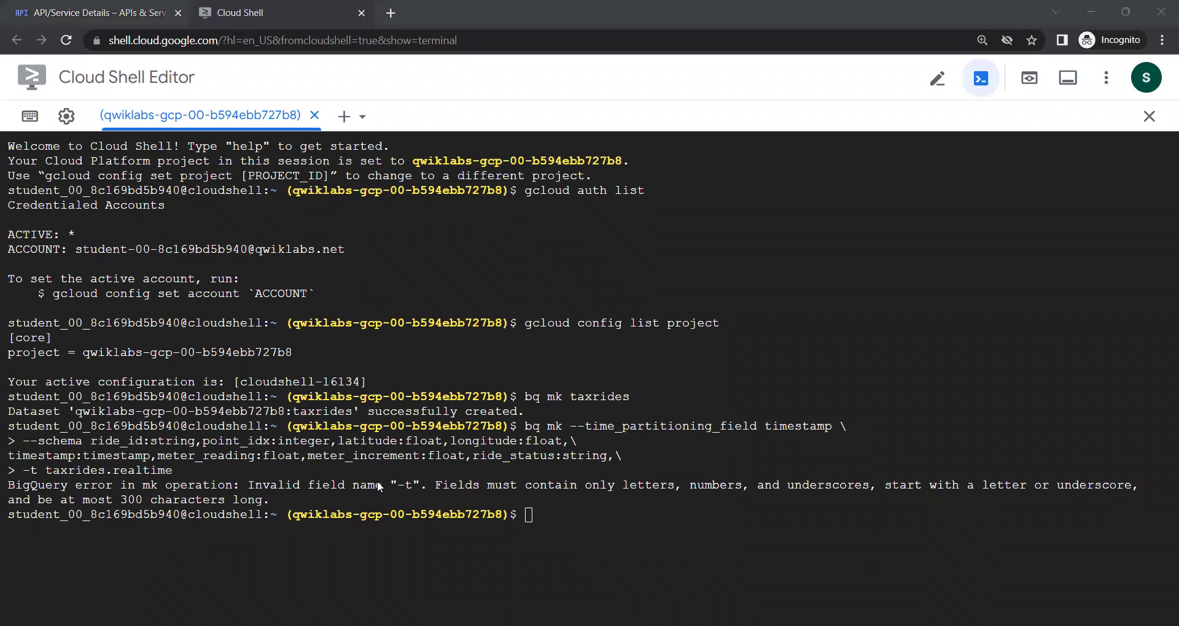
pyautogui.click(377, 483)
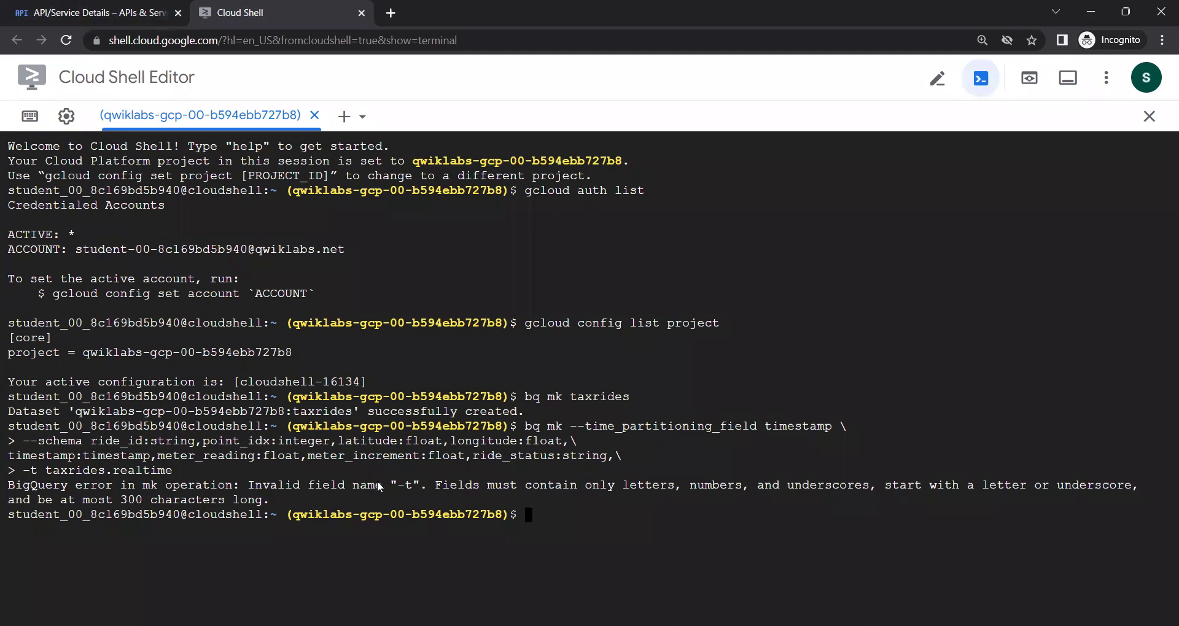
pyautogui.hotkey('alt', 'Tab')
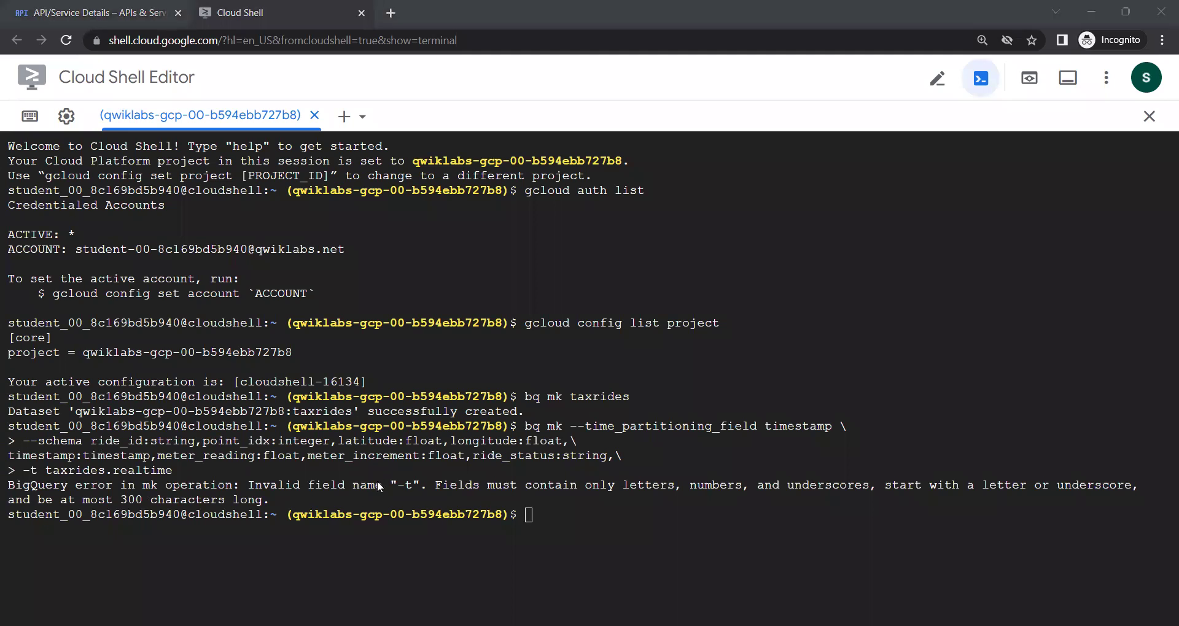
pyautogui.click(254, 517)
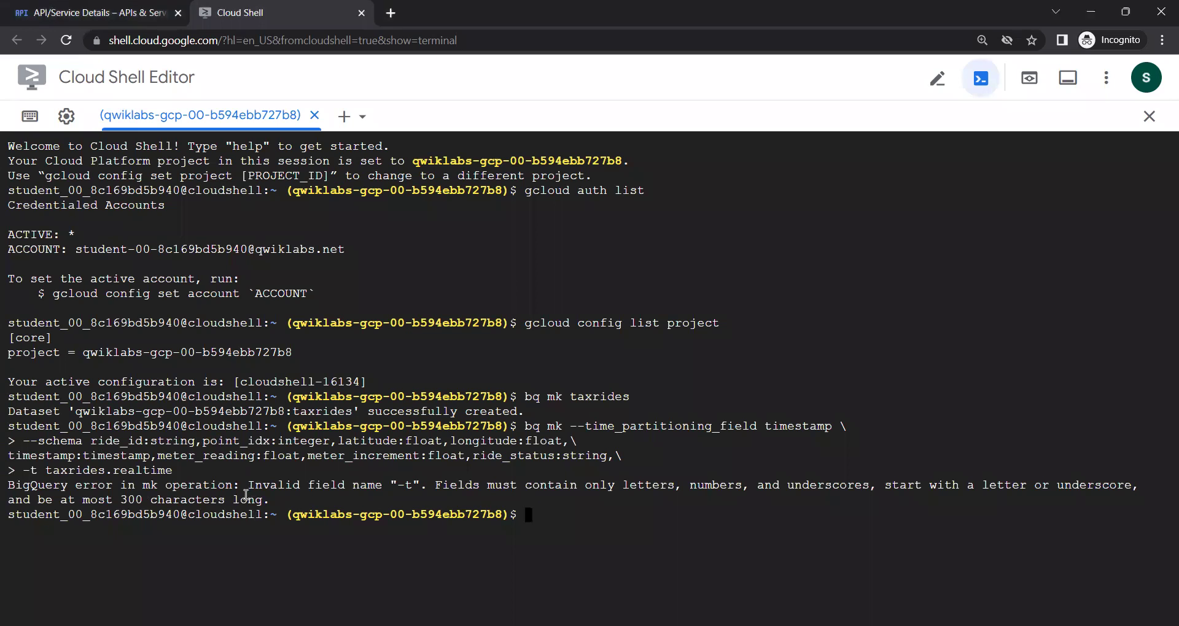
# Try to create the timestamp-partitioned table taxirides.realtime with a bq mk command whose schema also ends with passenger_count:integer.
pyautogui.doubleClick(375, 486)
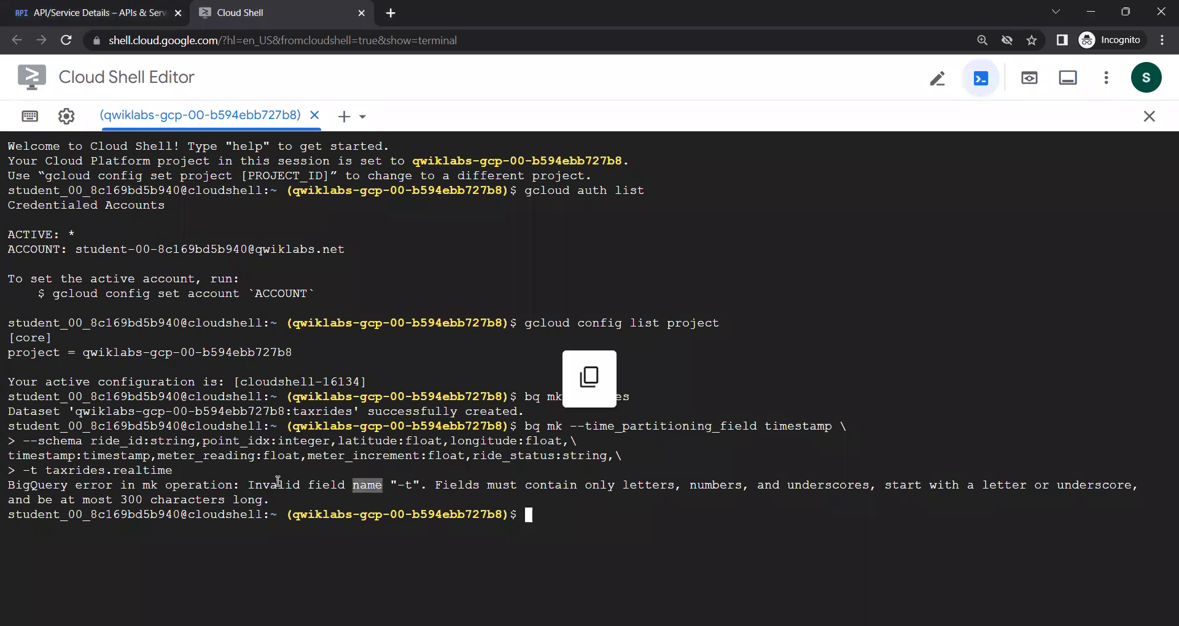
pyautogui.click(227, 477)
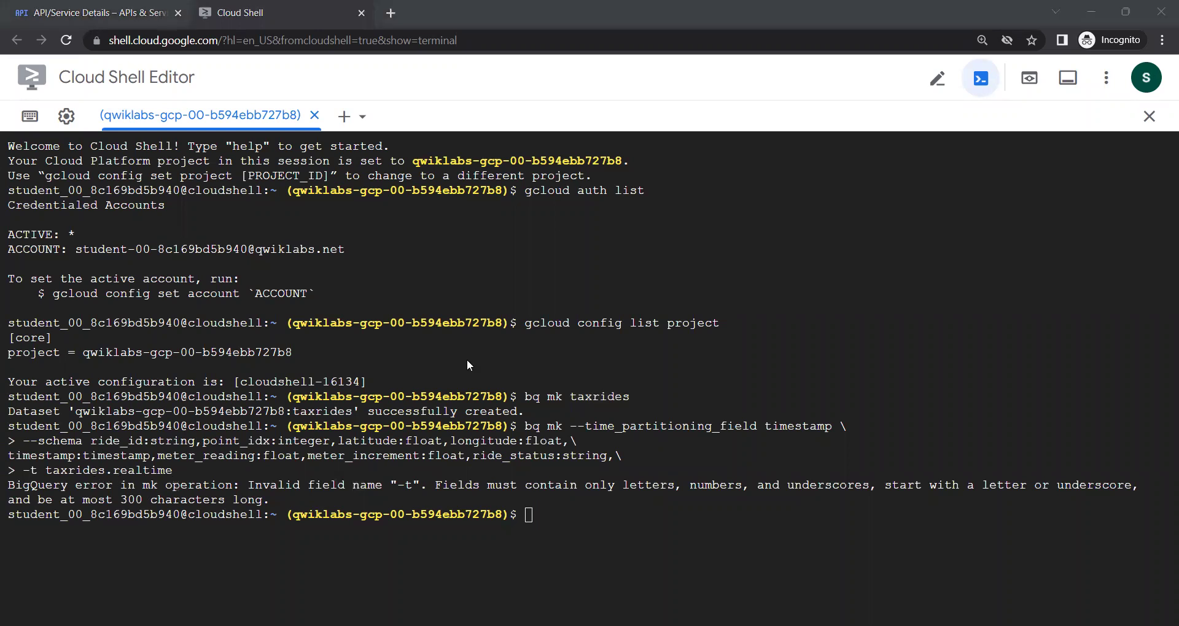
pyautogui.click(525, 518)
pyautogui.write('bq mk \\ --time_partitioning_field timestamp \\ --schema ride_id:string,point_idx:integer,latitude:float,longitude:float,\\ timestamp:timestamp,meter_reading:float,meter_increment:float,ride_status:string,\\ passenger_count:integer -t taxirides.realtime')
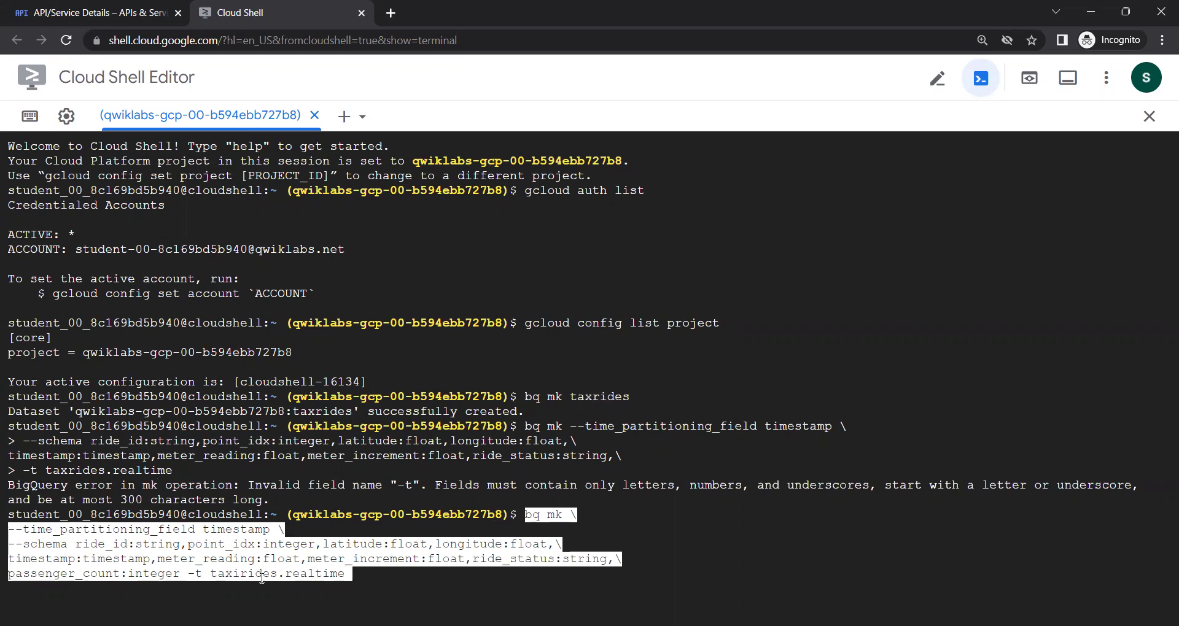
pyautogui.doubleClick(299, 574)
pyautogui.press('Return')
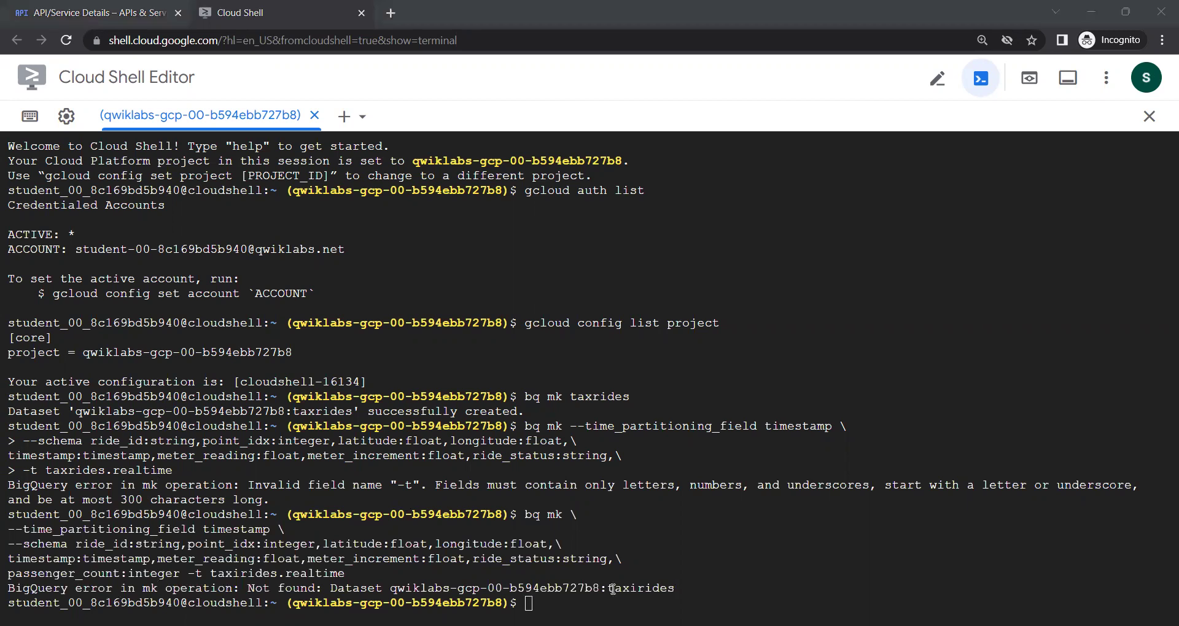
# Try the same multi-line bq mk command for the partitioned table taxirides.realtime again.
pyautogui.click(612, 590)
pyautogui.write('bq mk \\ --time_partitioning_field timestamp \\ --schema ride_id:string,point_idx:integer,latitude:float,longitude:float,\\ timestamp:timestamp,meter_reading:float,meter_increment:float,ride_status:string,\\ passenger_count:integer -t taxirides.realtime')
pyautogui.press('Return')
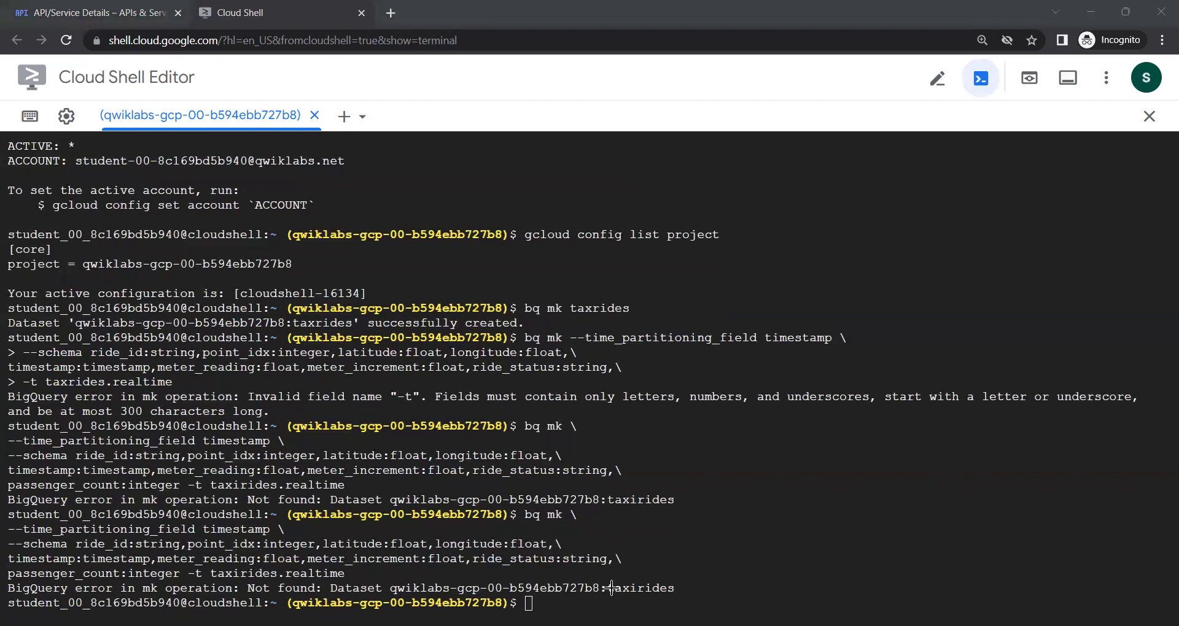
# Replace the recalled table command with bq mk taxirides and run it to create the dataset taxirides.
pyautogui.click(611, 589)
pyautogui.write('bq mk --time_partitioning_field timestamp --schema ride_id:string,point_idx:integer,latitude:float,longitude:float,timestamp:timestamp,meter_reading:float,meter_increment:float,ride_status:string,passenger_count:integer -t taxirides.realtime')
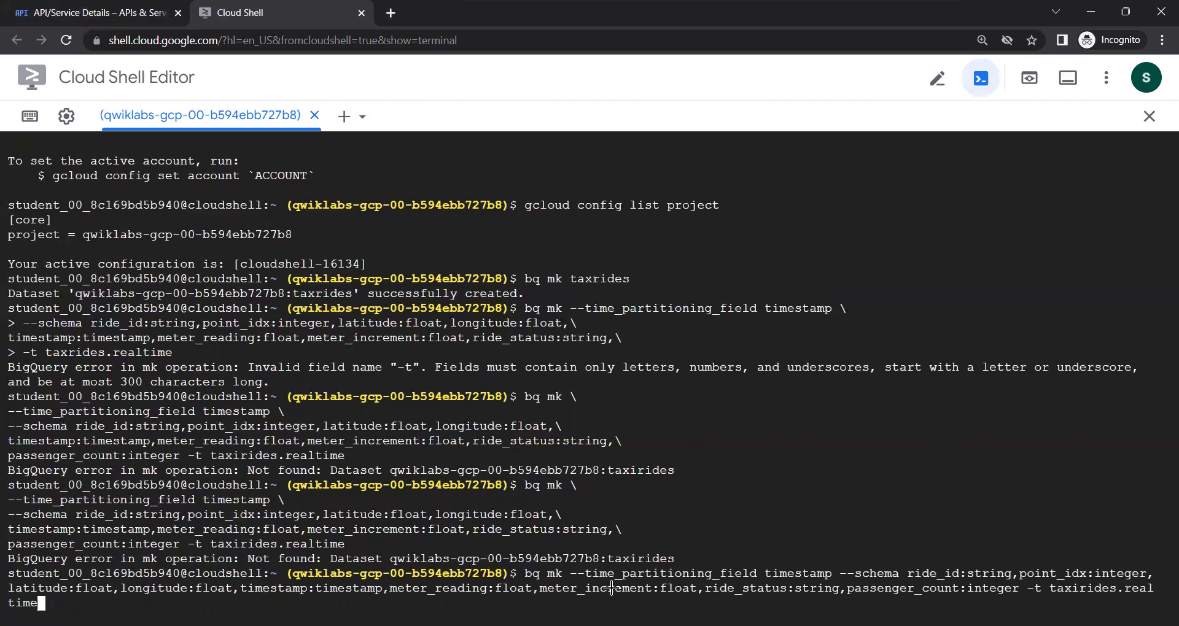
pyautogui.press('Left')
pyautogui.press('Left')
pyautogui.press('Left')
pyautogui.press('Left')
pyautogui.press('Left')
pyautogui.press('Left')
pyautogui.press('Left')
pyautogui.press('Left')
pyautogui.press('Left')
pyautogui.press('Left')
pyautogui.press('Left')
pyautogui.press('Left')
pyautogui.press('Left')
pyautogui.press('Left')
pyautogui.press('Left')
pyautogui.press('Left')
pyautogui.press('Left')
pyautogui.press('Left')
pyautogui.press('Left')
pyautogui.press('Left')
pyautogui.press('BackSpace')
pyautogui.press('BackSpace')
pyautogui.press('BackSpace')
pyautogui.press('BackSpace')
pyautogui.press('BackSpace')
pyautogui.press('BackSpace')
pyautogui.press('BackSpace')
pyautogui.press('BackSpace')
pyautogui.press('BackSpace')
pyautogui.press('BackSpace')
pyautogui.press('BackSpace')
pyautogui.press('BackSpace')
pyautogui.press('BackSpace')
pyautogui.press('BackSpace')
pyautogui.press('BackSpace')
pyautogui.press('BackSpace')
pyautogui.press('BackSpace')
pyautogui.press('BackSpace')
pyautogui.press('BackSpace')
pyautogui.press('BackSpace')
pyautogui.press('End')
pyautogui.press('Up')
pyautogui.press('Up')
pyautogui.press('Up')
pyautogui.press('Up')
pyautogui.press('Left')
pyautogui.press('Left')
pyautogui.press('Left')
pyautogui.press('Left')
pyautogui.press('Left')
pyautogui.write('i')
pyautogui.press('Return')
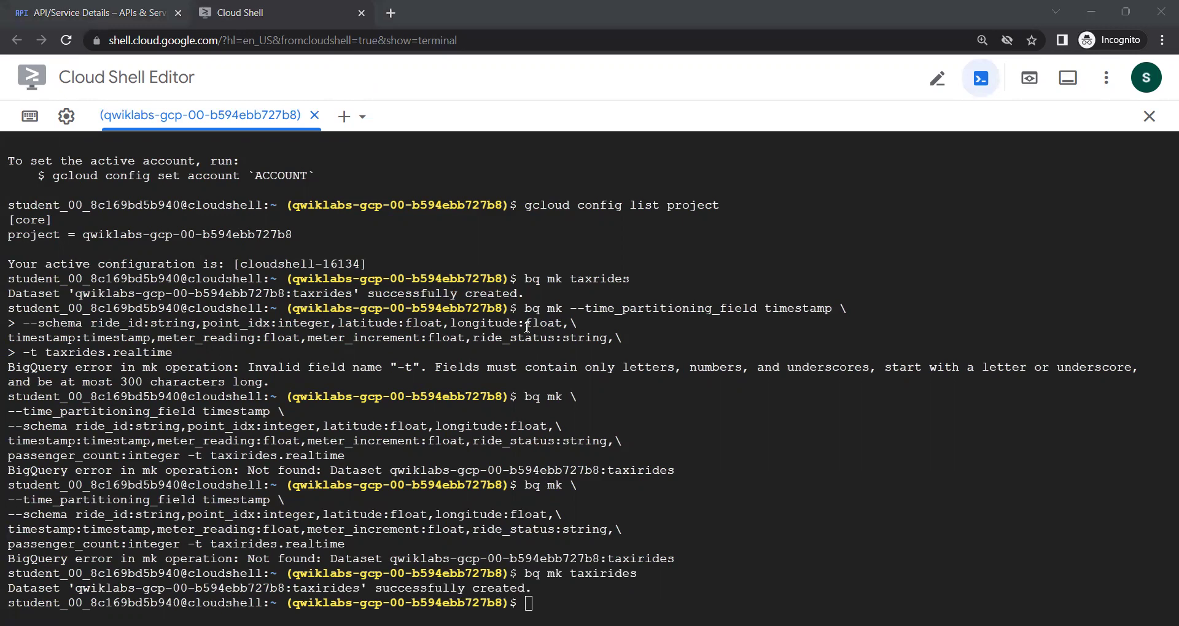
# Create the table taxirides.realtime with bq mk, partitioned on timestamp and using the full ride schema ending in passenger_count:integer.
pyautogui.click(604, 539)
pyautogui.write('bq mk \\ --time_partitioning_field timestamp \\ --schema ride_id:string,point_idx:integer,latitude:float,longitude:float,\\ timestamp:timestamp,meter_reading:float,meter_increment:float,ride_status:string,\\ passenger_count:integer -t taxirides.realtime')
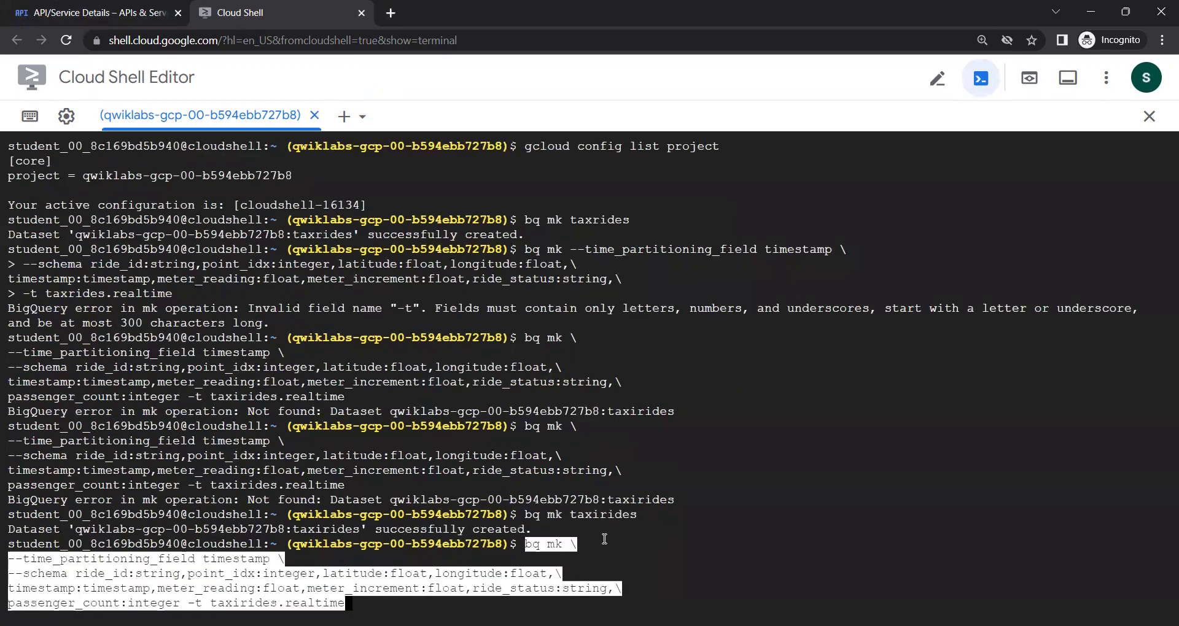
pyautogui.press('Return')
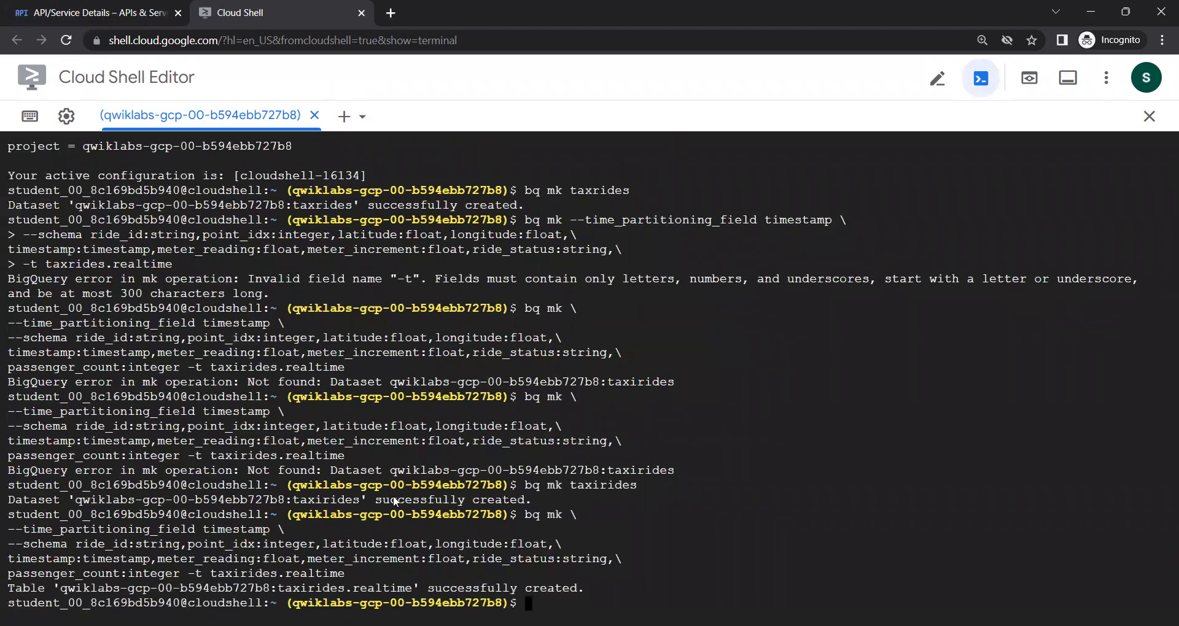
# Duplicate the Dataflow API console page in the browser, open BigQuery in the copy and dismiss its welcome message.
pyautogui.click(140, 13)
pyautogui.rightClick(140, 12)
pyautogui.click(185, 117)
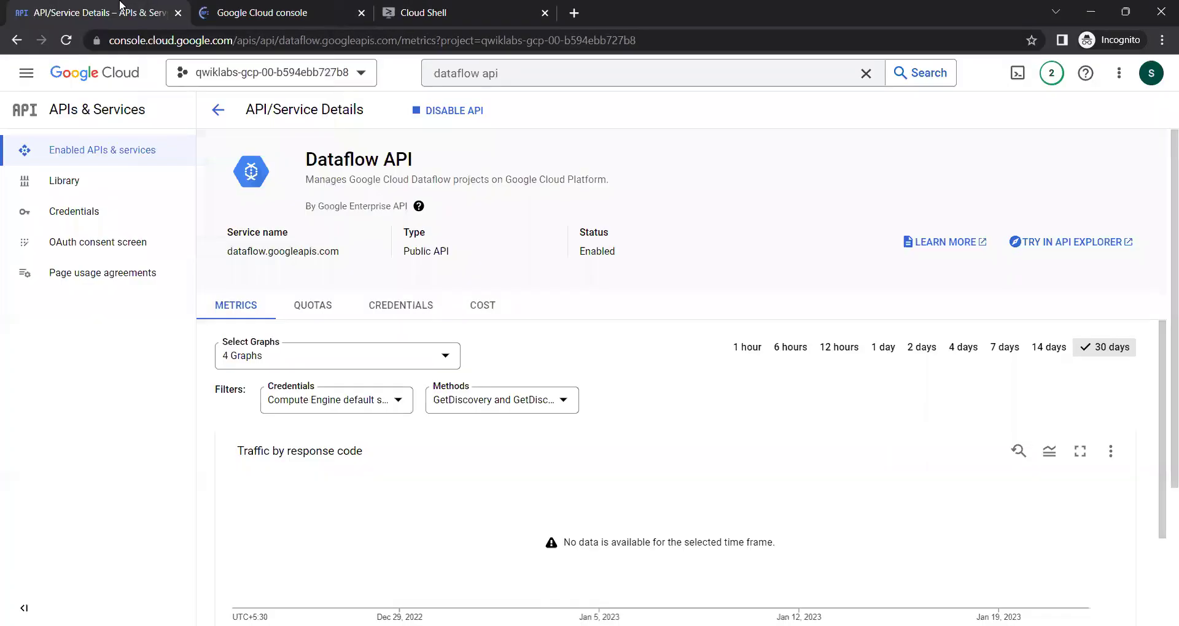
pyautogui.click(26, 72)
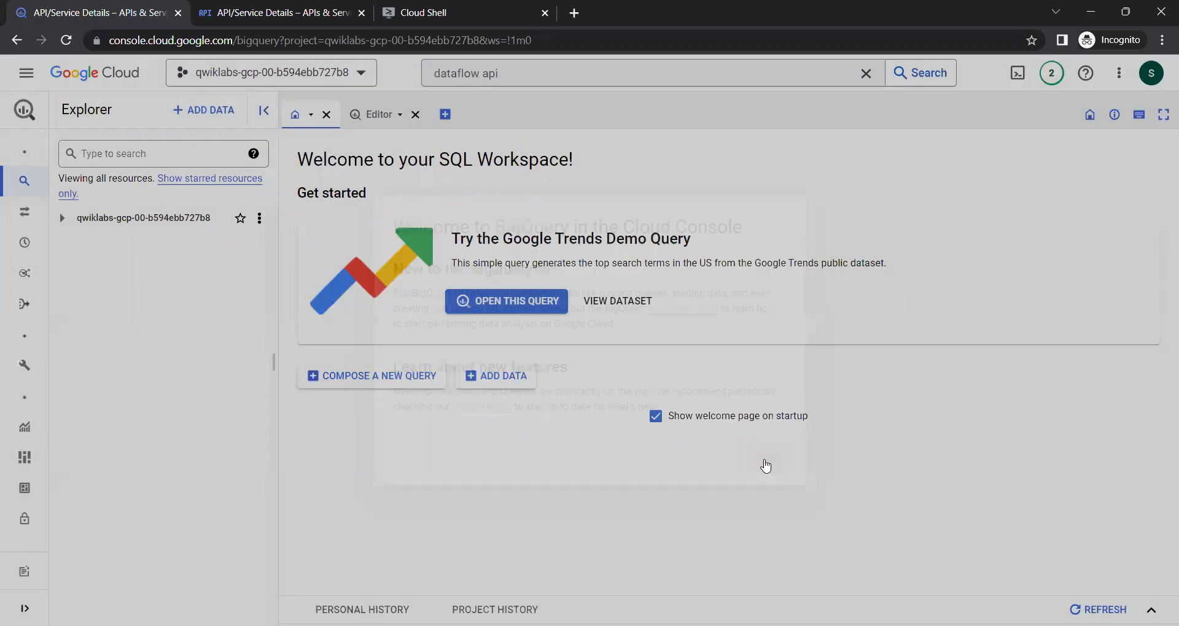
pyautogui.click(769, 462)
# Expand the project and its taxirides dataset, and open the realtime table to view its schema.
pyautogui.click(61, 218)
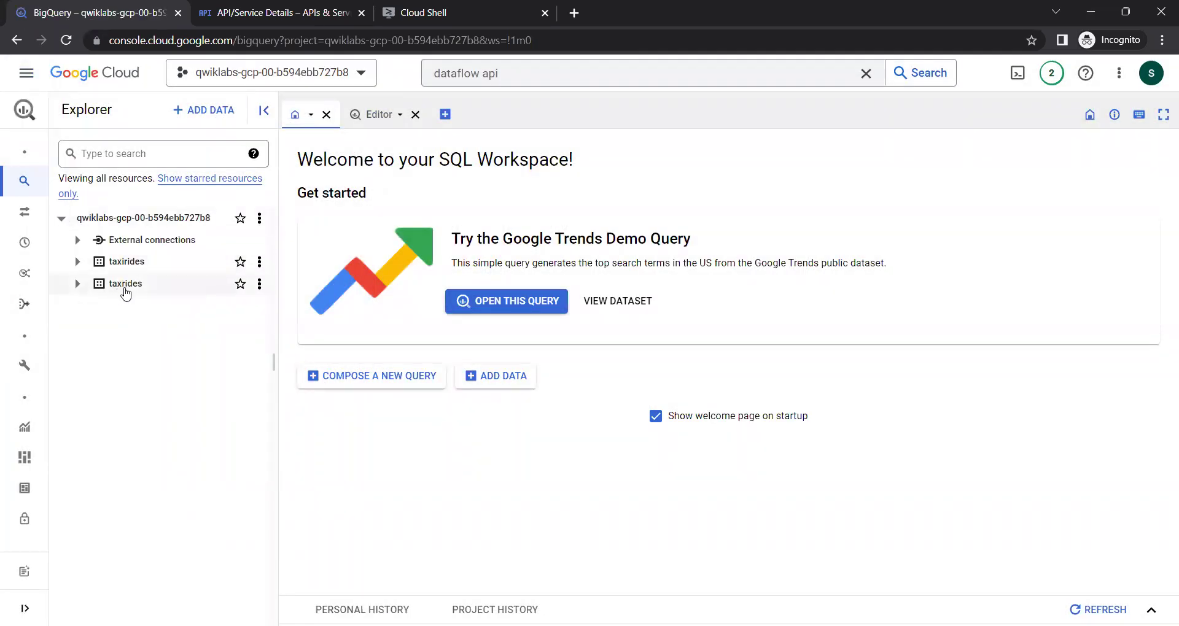
pyautogui.click(77, 284)
pyautogui.click(77, 261)
pyautogui.click(139, 284)
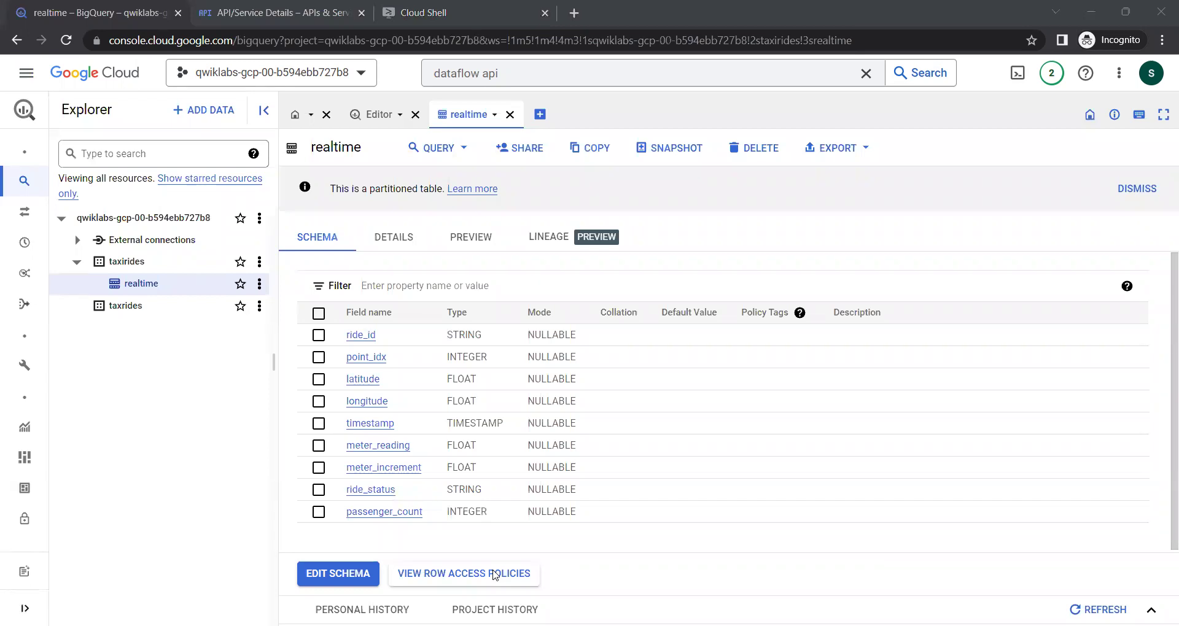
pyautogui.rightClick(157, 282)
pyautogui.click(155, 294)
pyautogui.click(260, 284)
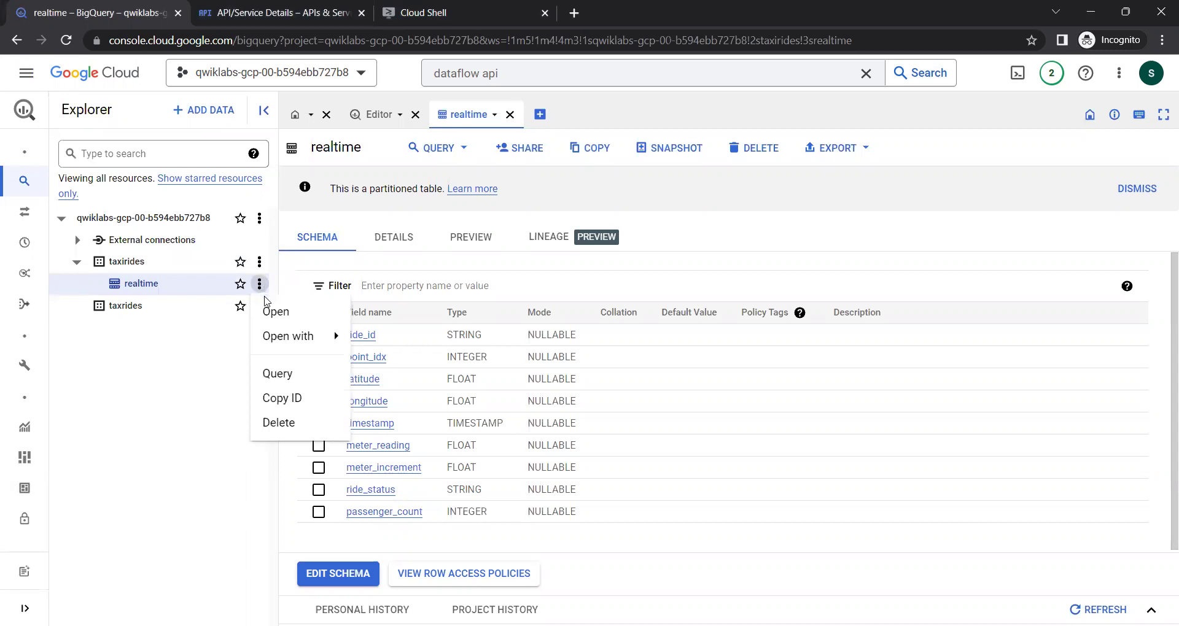
pyautogui.click(273, 310)
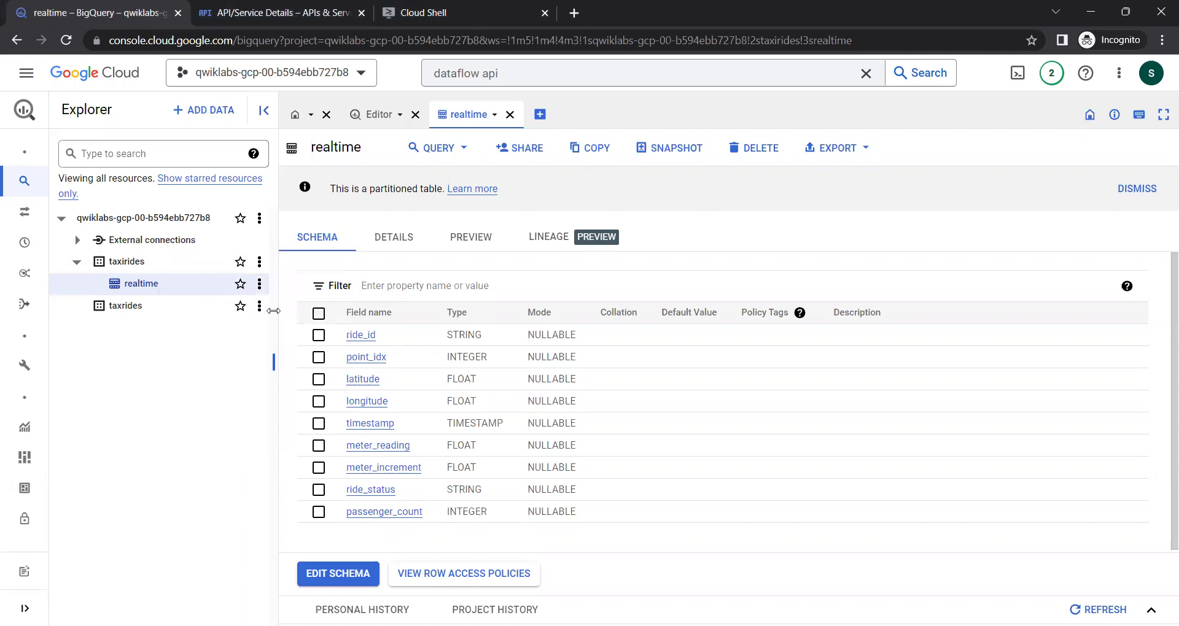
# Examine the realtime table's data preview and its details, including the table ID, table type and partitioning field.
pyautogui.click(456, 240)
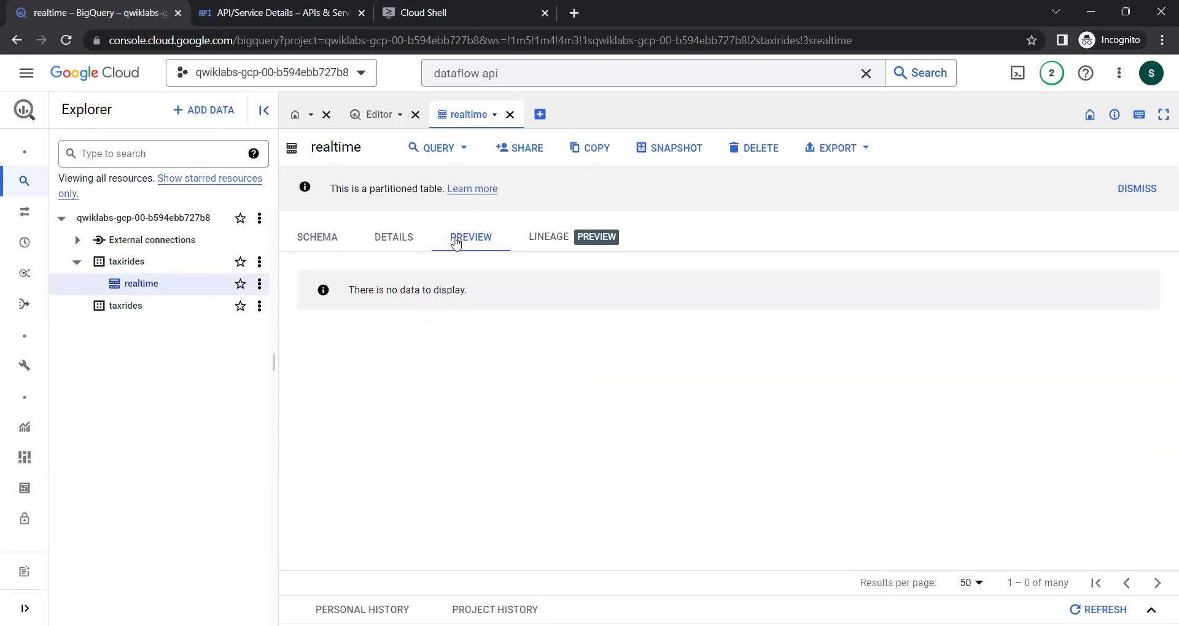
pyautogui.click(404, 238)
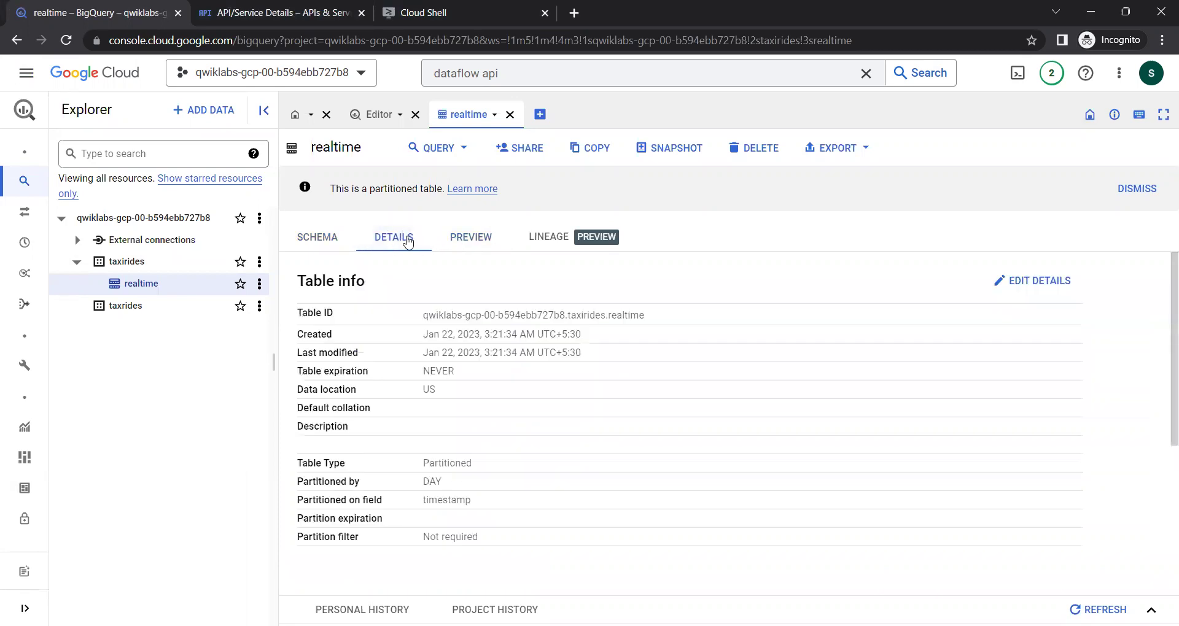
pyautogui.tripleClick(452, 318)
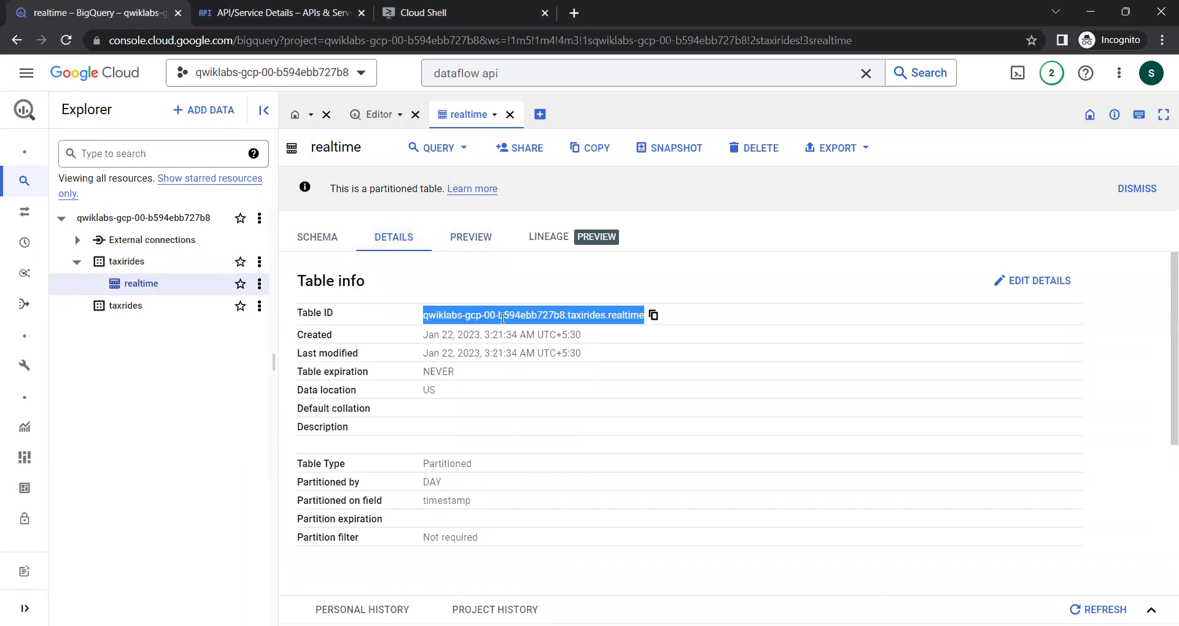
pyautogui.doubleClick(577, 320)
pyautogui.click(580, 319)
pyautogui.doubleClick(586, 319)
pyautogui.doubleClick(621, 315)
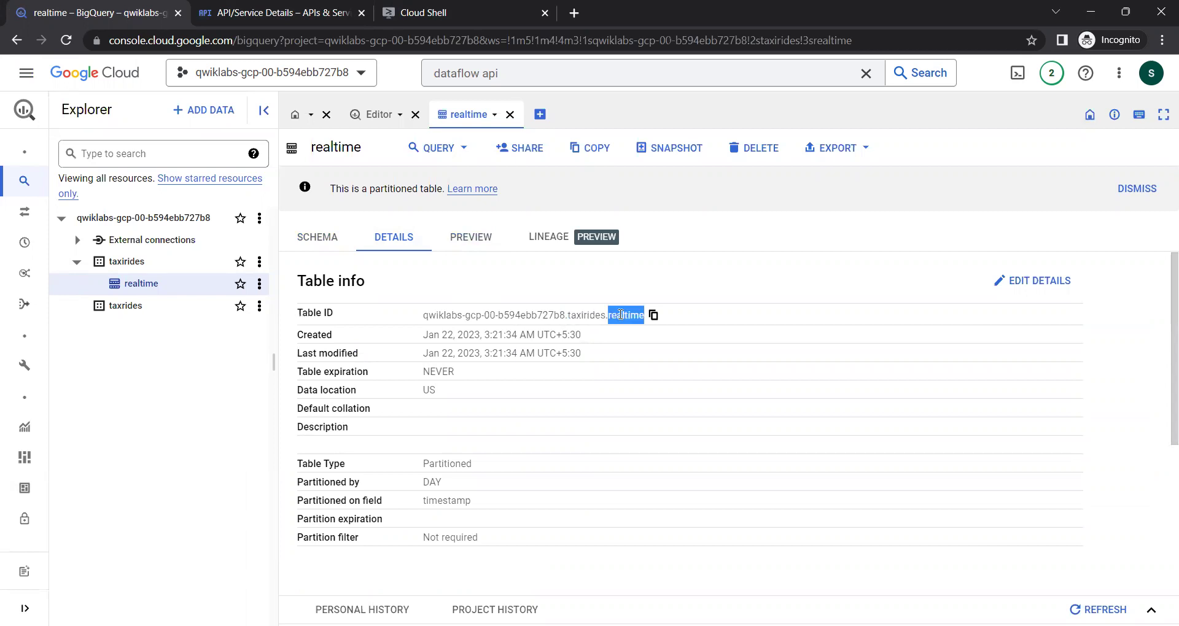
pyautogui.doubleClick(461, 465)
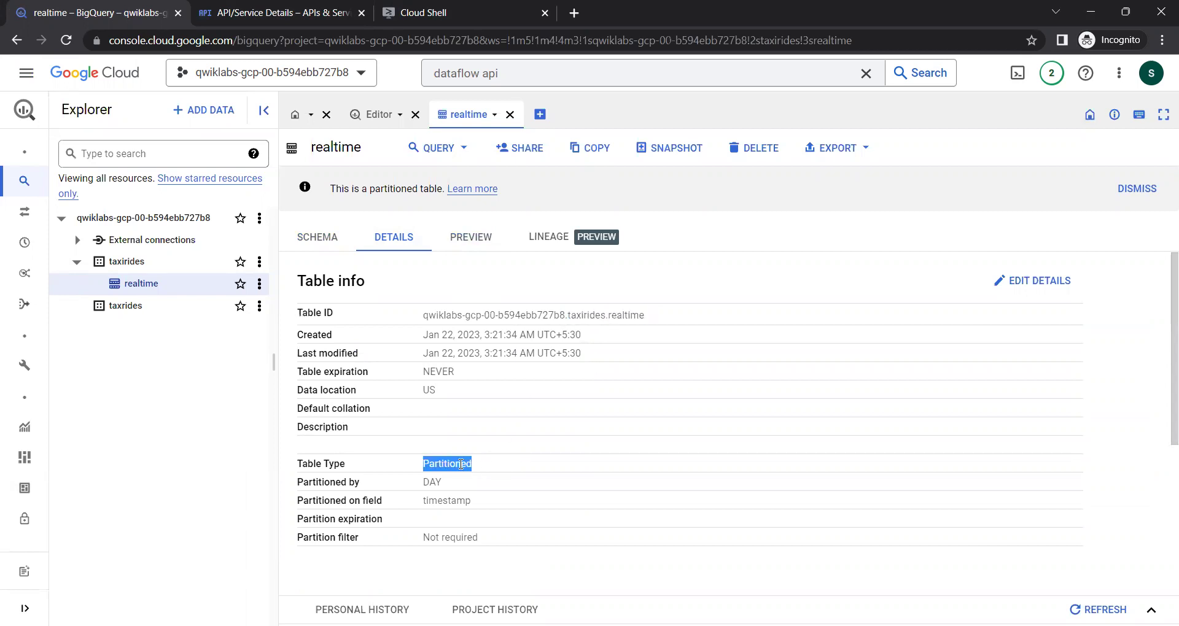
pyautogui.doubleClick(442, 501)
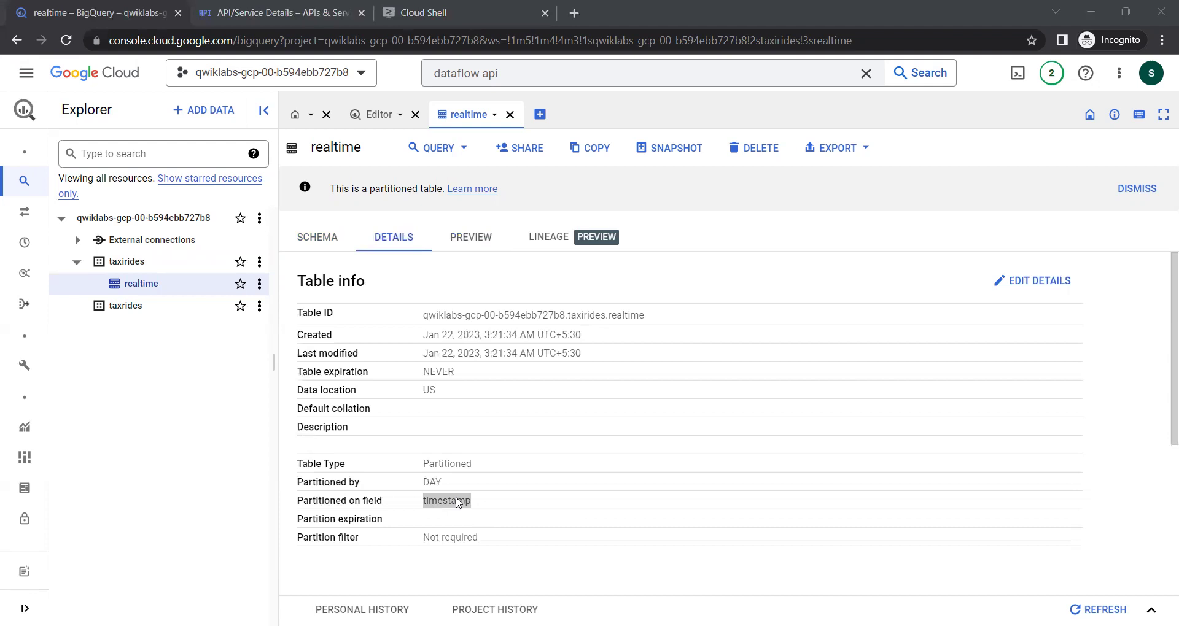
# Return to Cloud Shell and set the environment variable with export BUCKET_NAME=db0005.
pyautogui.hotkey('ctrl', '3')
pyautogui.write('export BUCKET_NAME=<your-unique-name>')
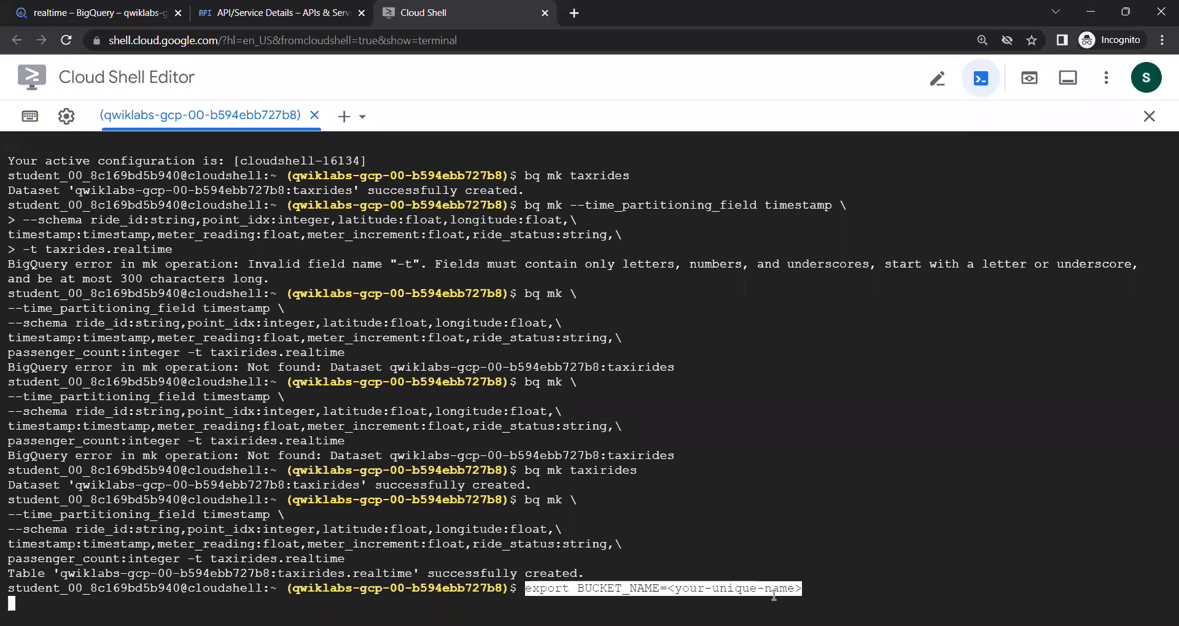
pyautogui.press('BackSpace')
pyautogui.press('BackSpace')
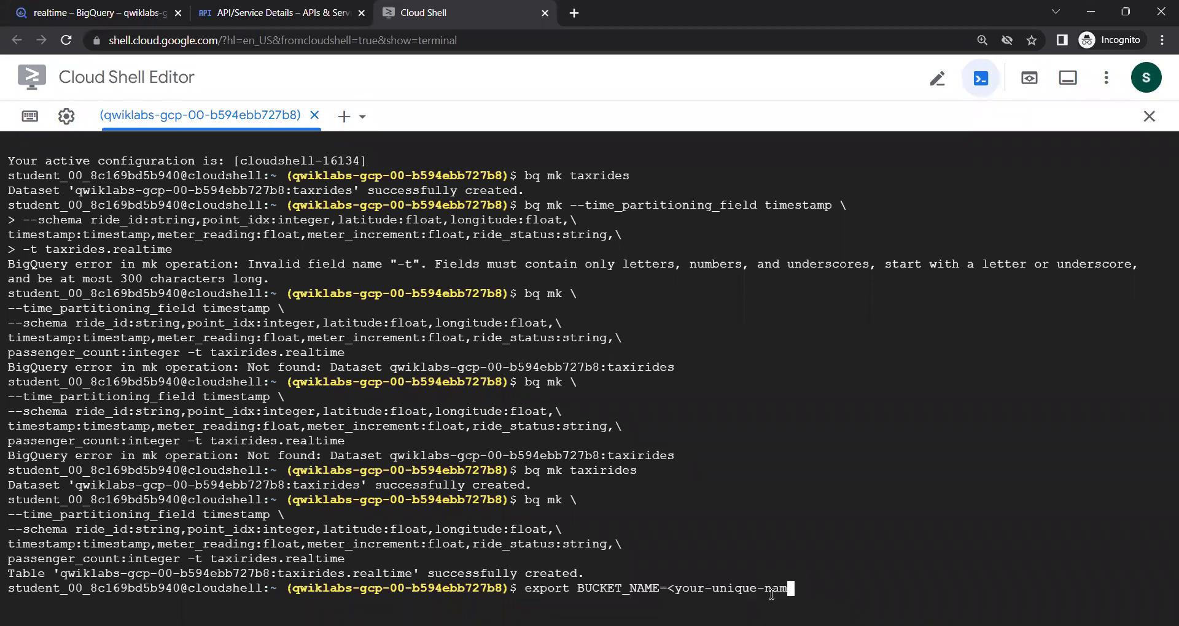
pyautogui.press('BackSpace')
pyautogui.press('BackSpace')
pyautogui.press('BackSpace')
pyautogui.press('BackSpace')
pyautogui.press('BackSpace')
pyautogui.press('BackSpace')
pyautogui.press('BackSpace')
pyautogui.press('BackSpace')
pyautogui.press('BackSpace')
pyautogui.press('BackSpace')
pyautogui.press('BackSpace')
pyautogui.press('BackSpace')
pyautogui.press('BackSpace')
pyautogui.press('BackSpace')
pyautogui.press('BackSpace')
pyautogui.press('BackSpace')
pyautogui.write('db0005')
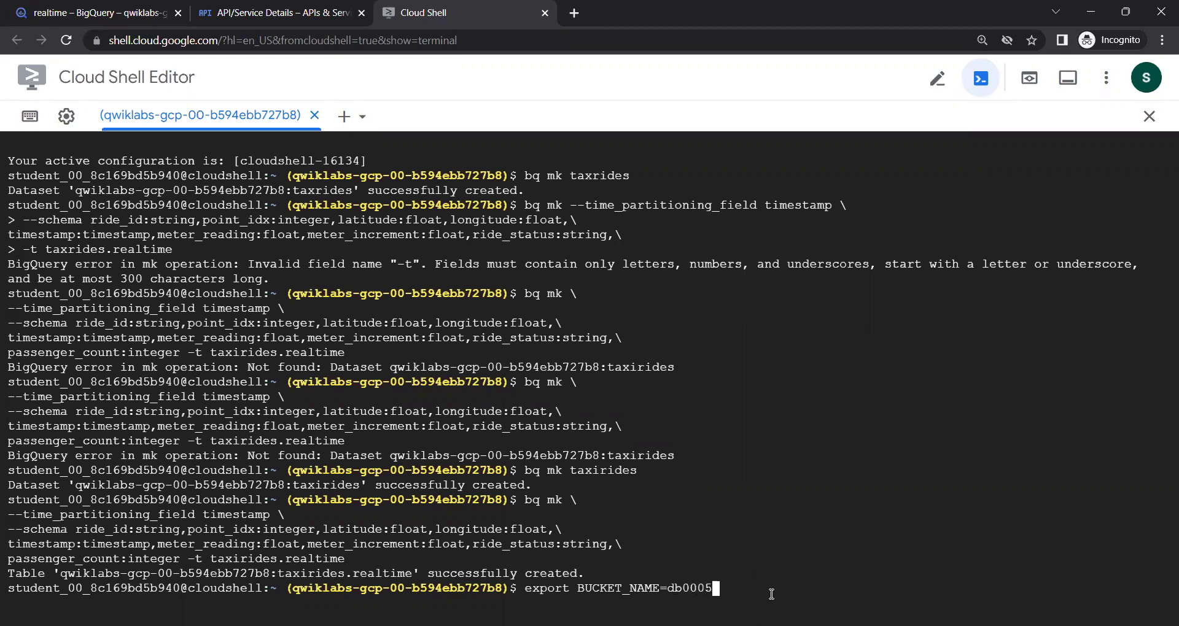
pyautogui.press('Return')
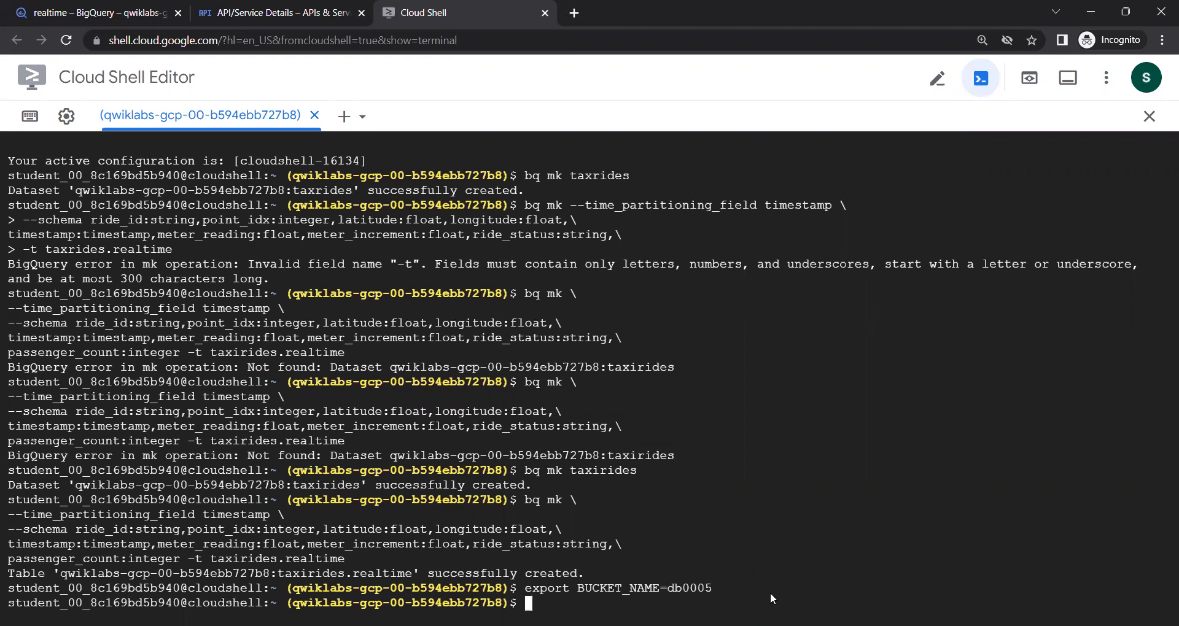
# Create a Cloud Storage bucket with gsutil mb gs://db0005.
pyautogui.write('gsutil mb')
pyautogui.write('gs://d')
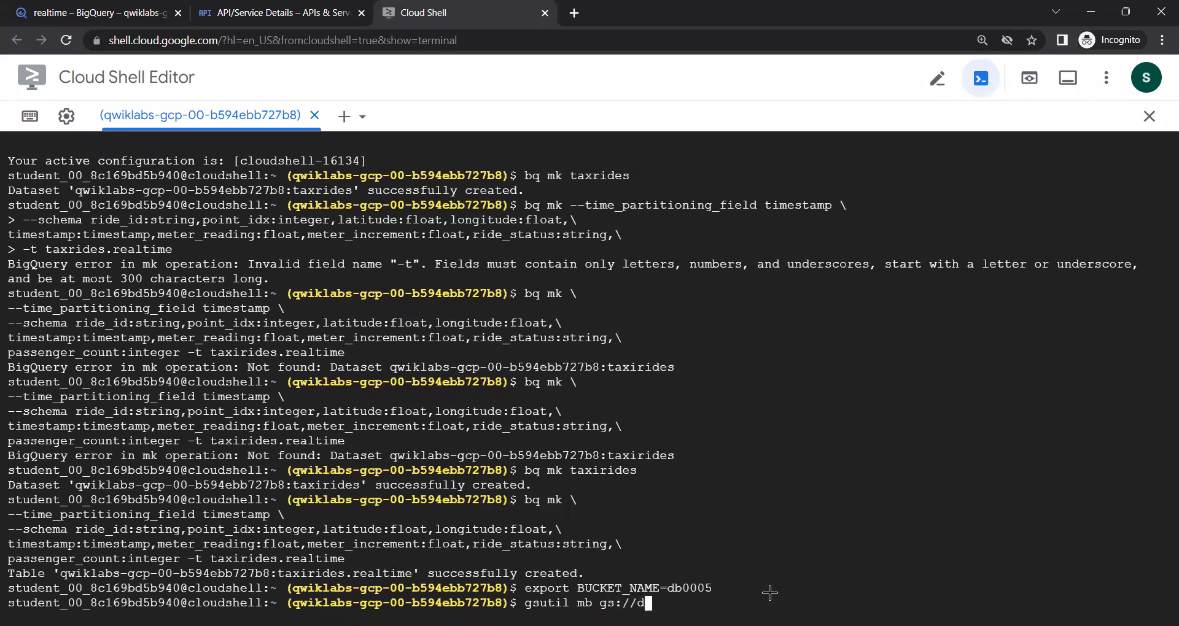
pyautogui.write('b0005')
pyautogui.press('Return')
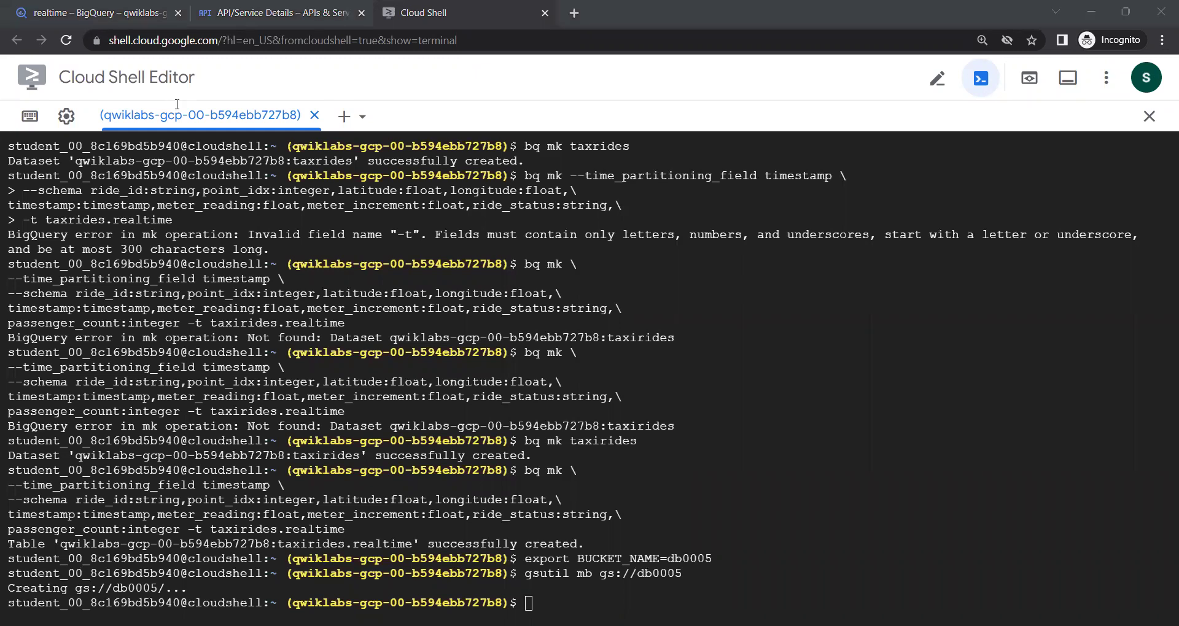
# Return to the Google Cloud console and open the Cloud Storage bucket list to check for db0005.
pyautogui.click(92, 12)
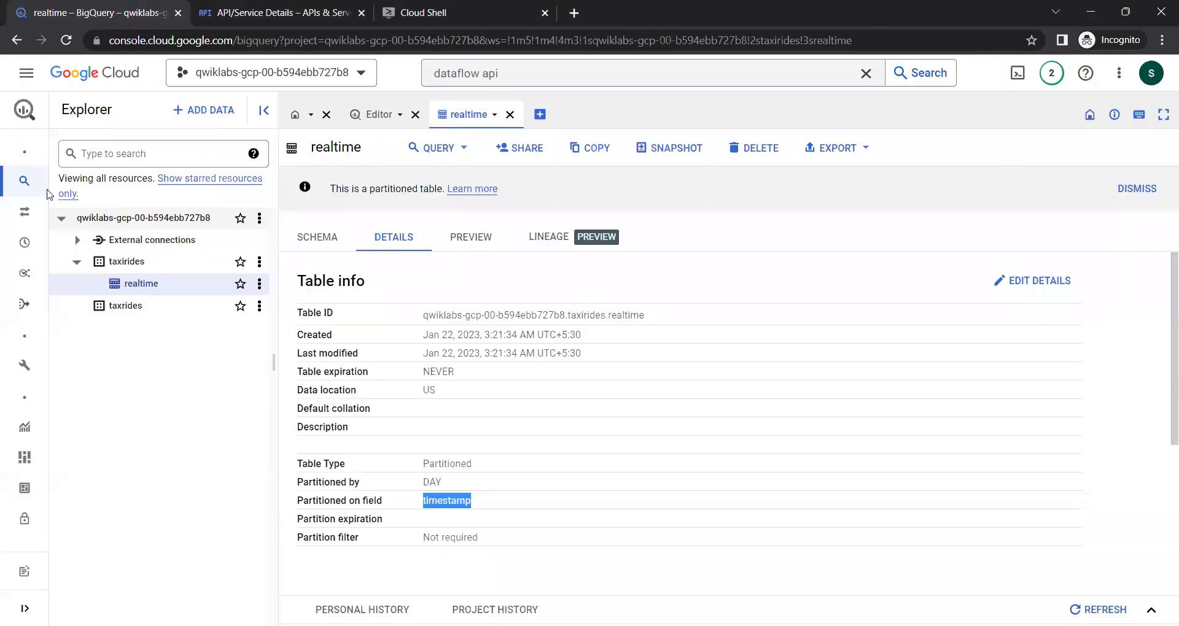
pyautogui.click(30, 91)
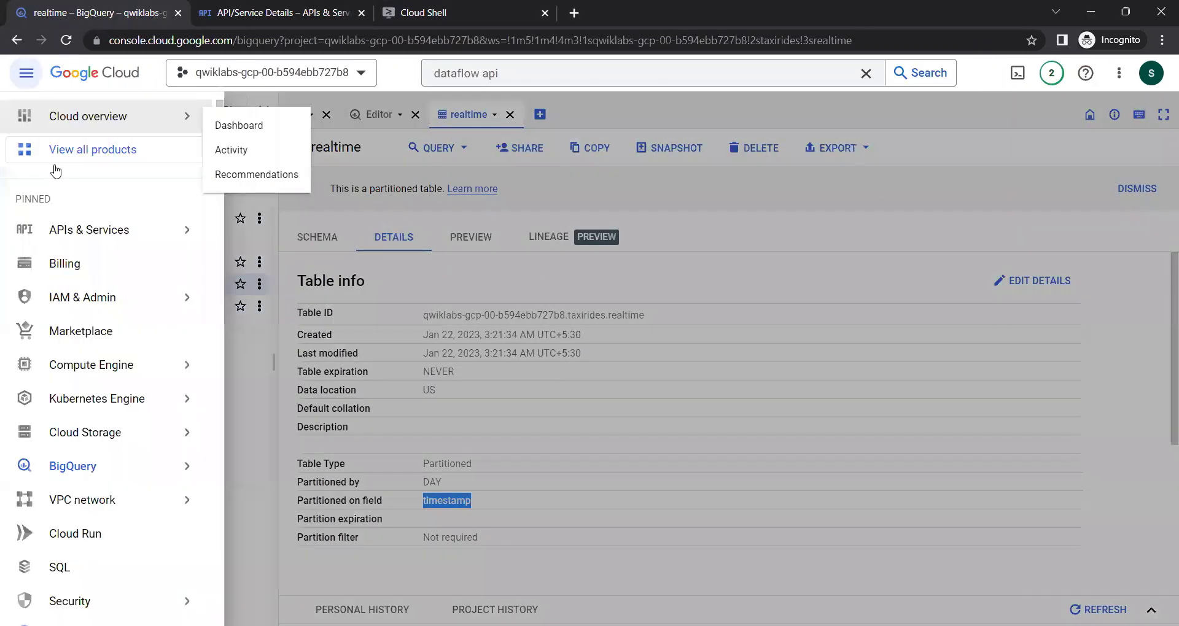
pyautogui.click(212, 435)
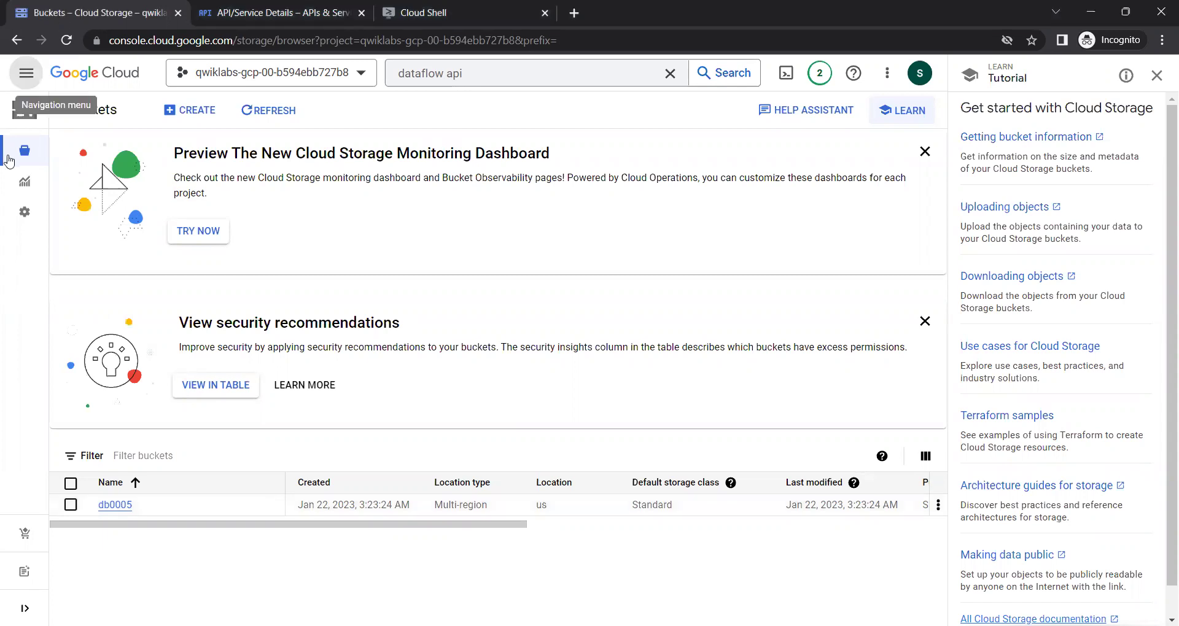
# Open BigQuery in the console and create a dataset with the ID tax in the project.
pyautogui.click(16, 83)
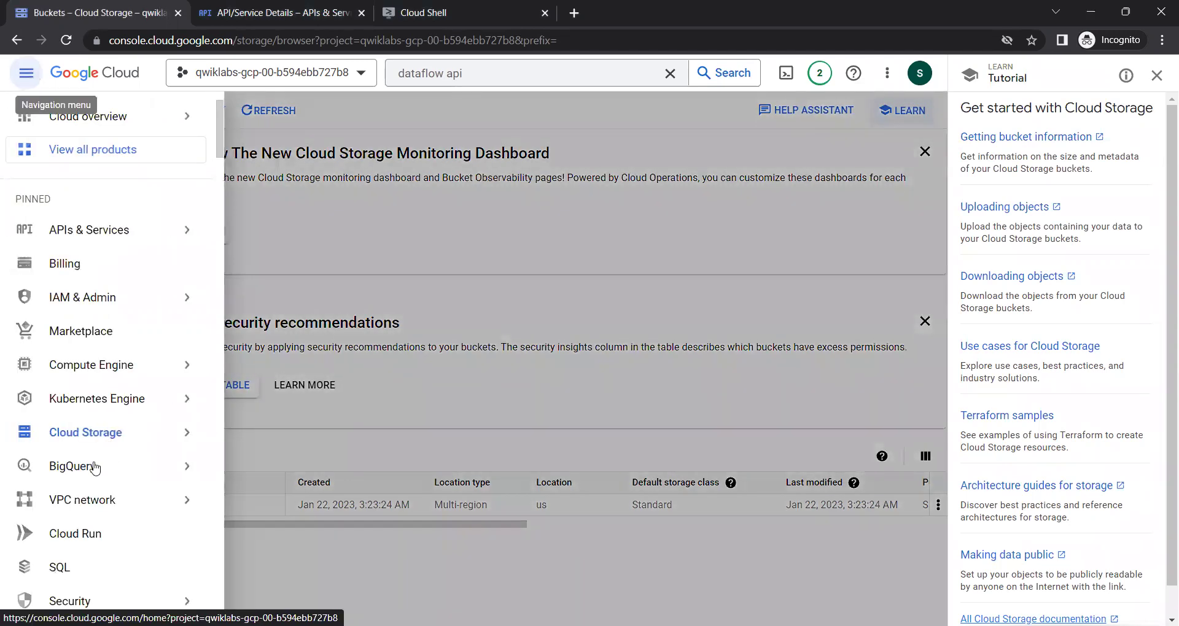
pyautogui.click(72, 466)
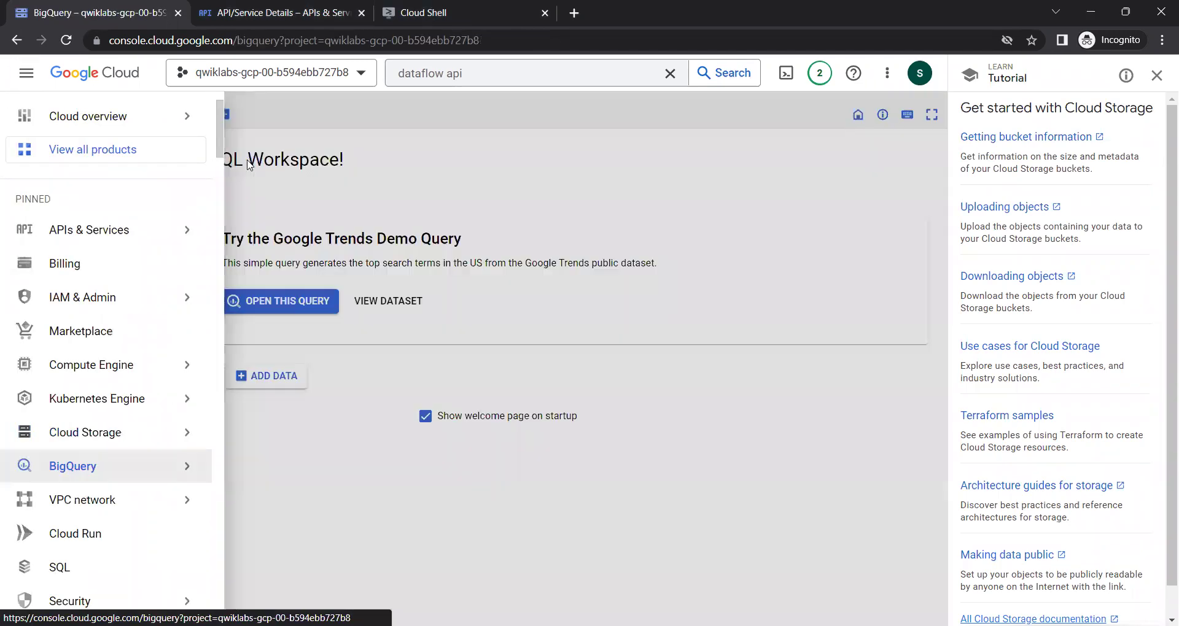
pyautogui.click(259, 218)
pyautogui.click(266, 249)
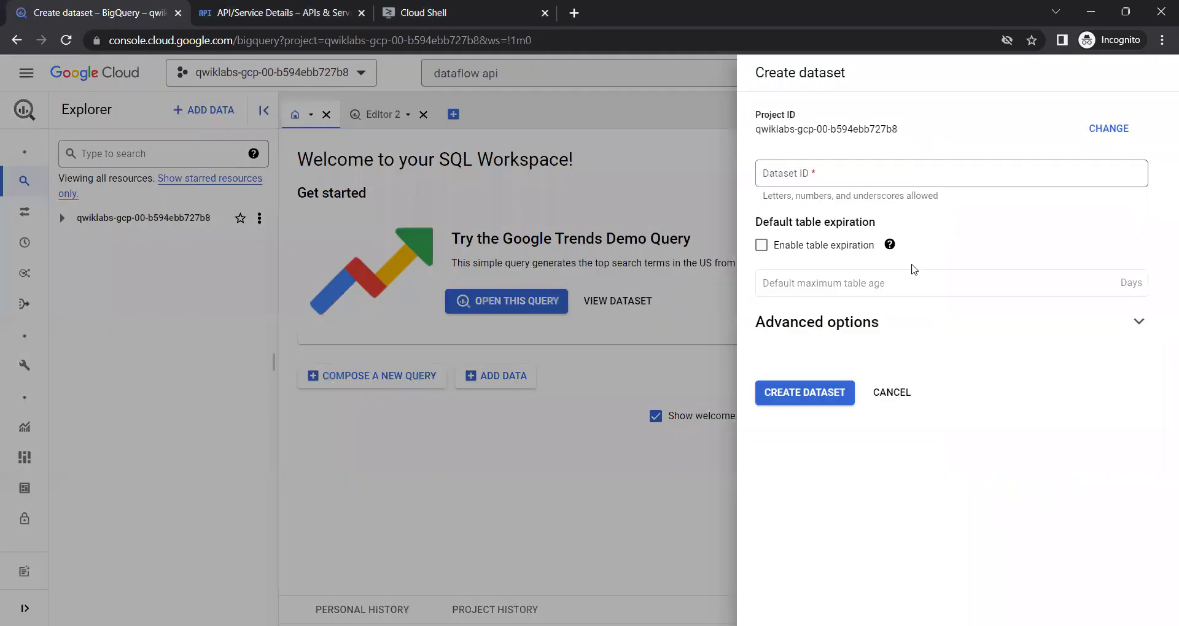
pyautogui.click(867, 171)
pyautogui.write('tax')
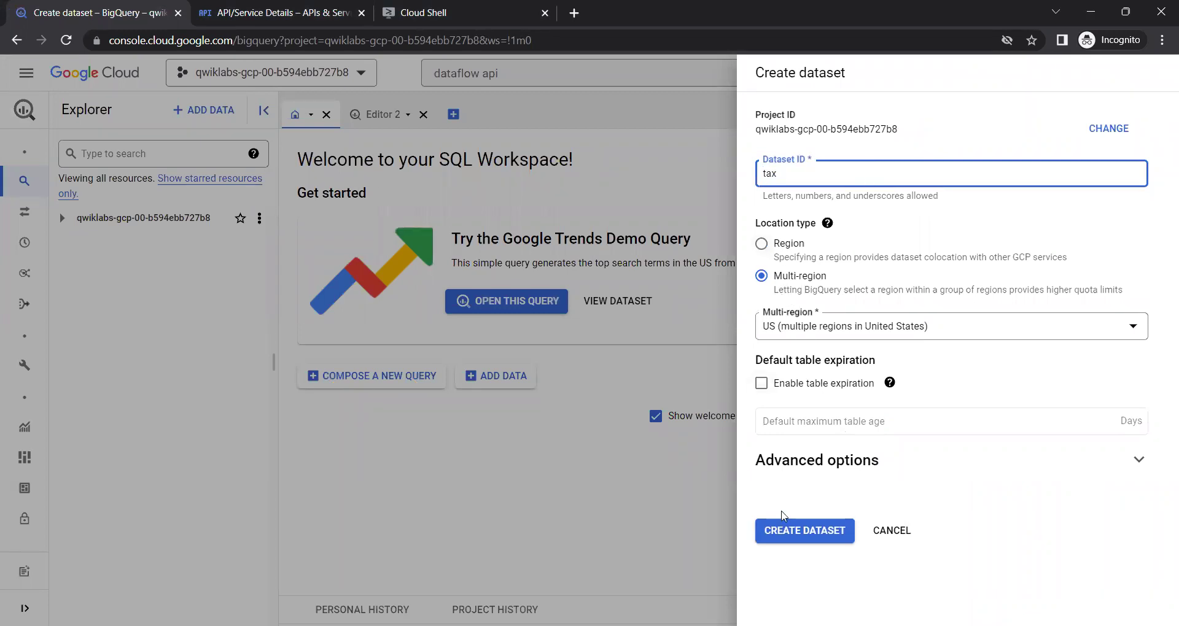
pyautogui.click(791, 536)
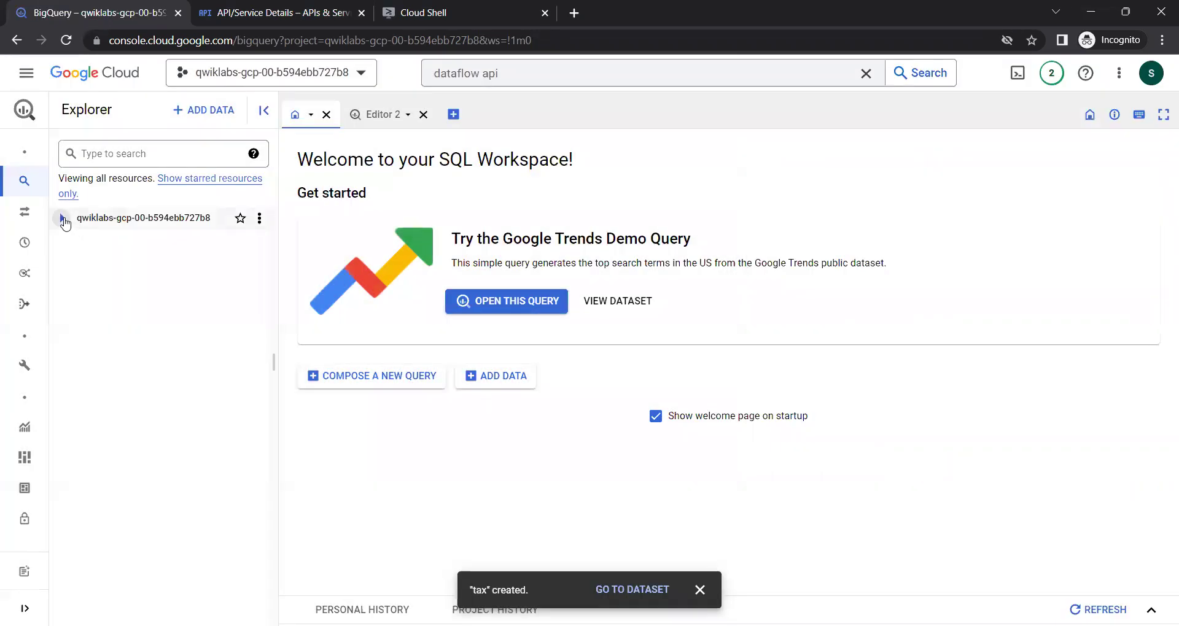
# Expand the project in the BigQuery Explorer and show all of its datasets.
pyautogui.click(63, 219)
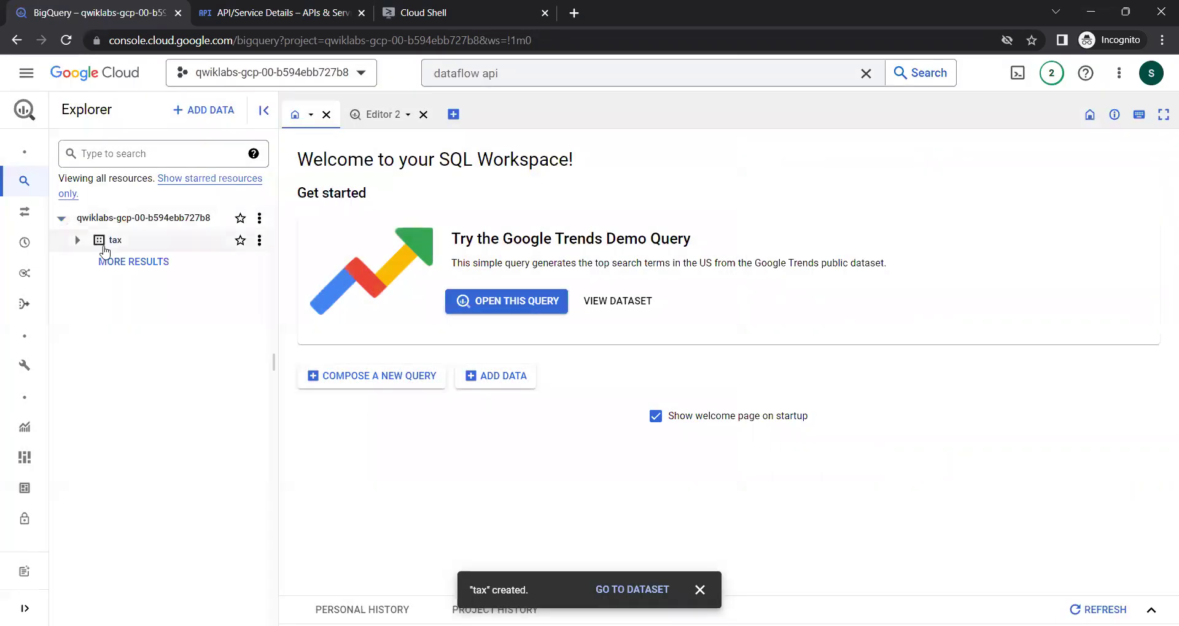
pyautogui.click(76, 240)
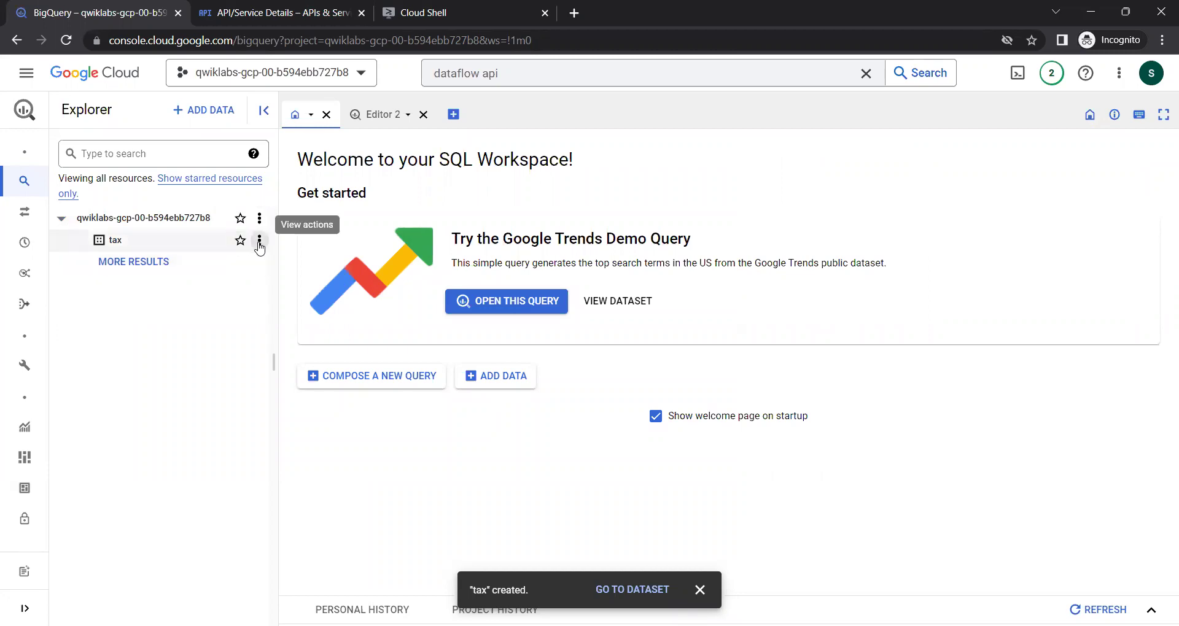
pyautogui.click(260, 245)
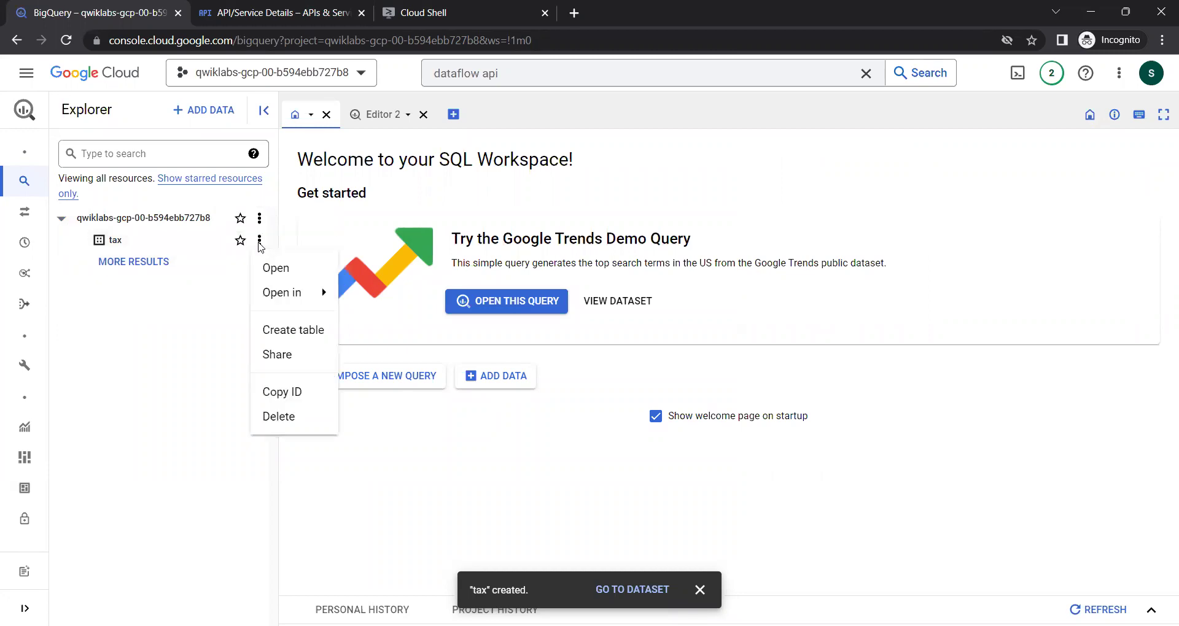
pyautogui.click(120, 263)
pyautogui.click(117, 265)
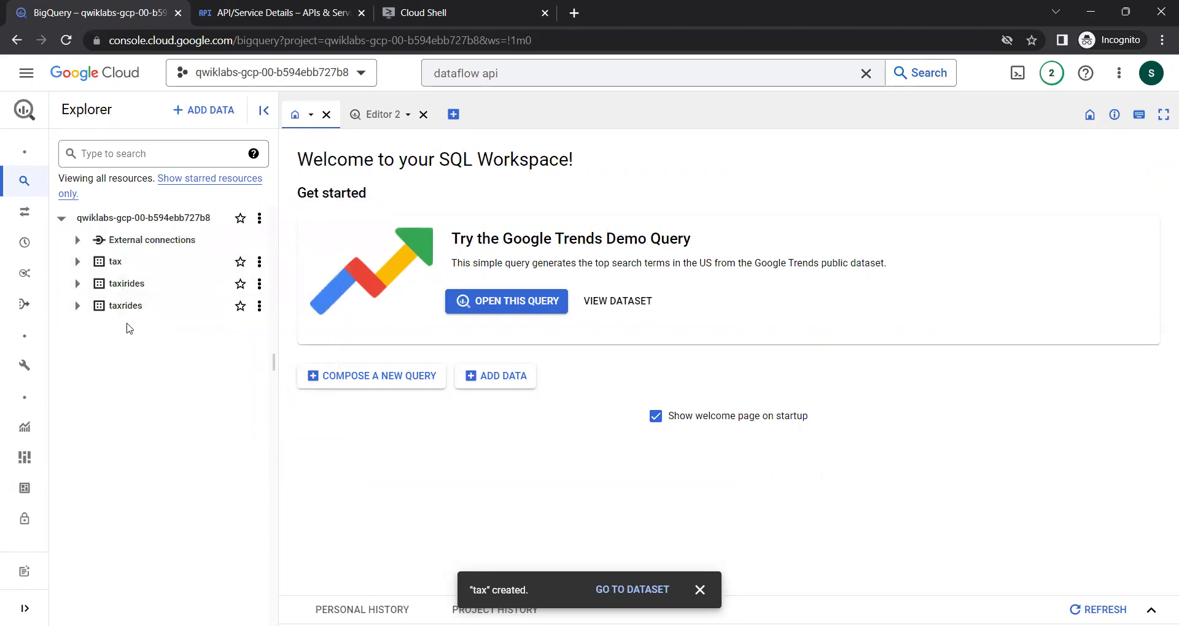
# Examine the table creation form for the tax dataset, including its source, destination and text schema options, and quit without saving.
pyautogui.click(260, 261)
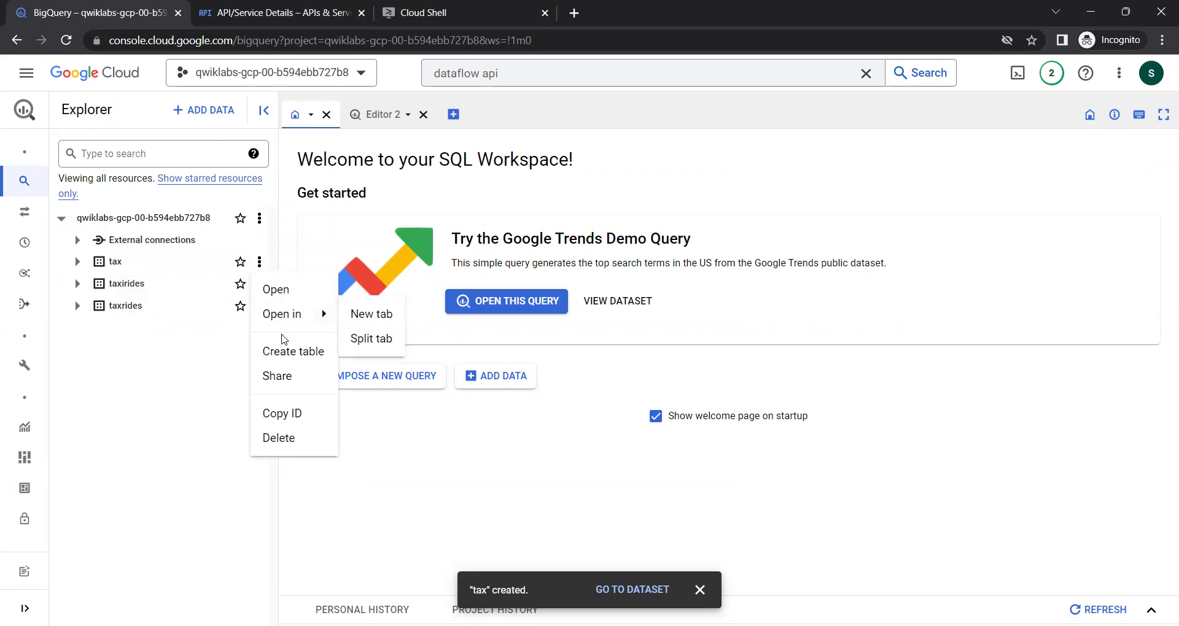
pyautogui.click(294, 351)
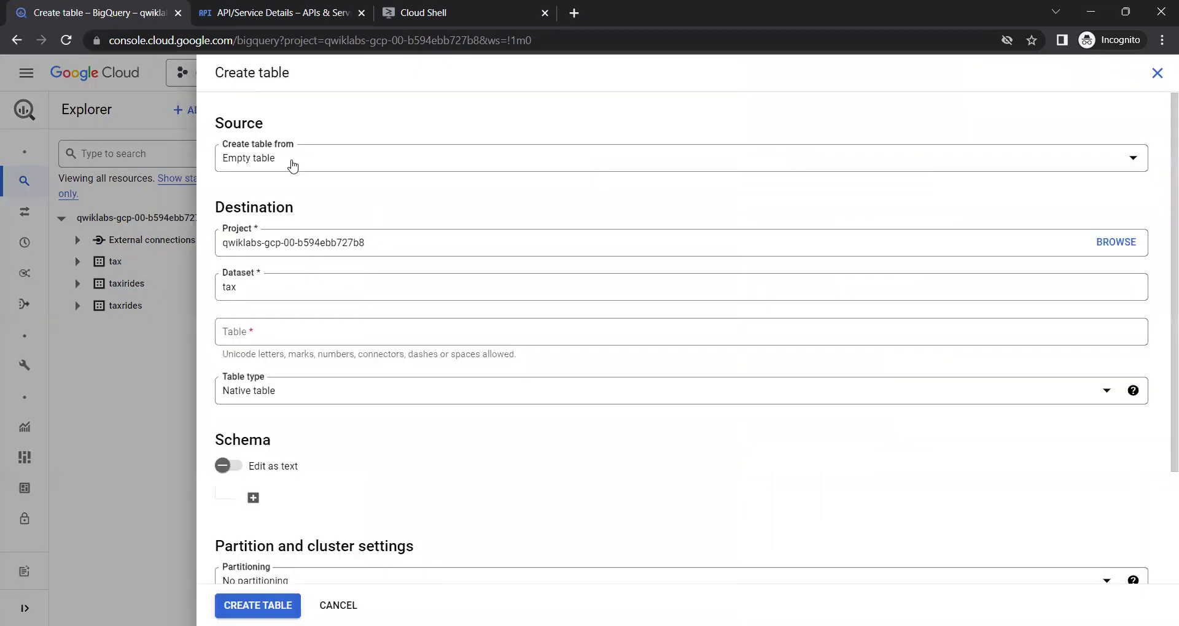
pyautogui.click(290, 162)
pyautogui.click(292, 164)
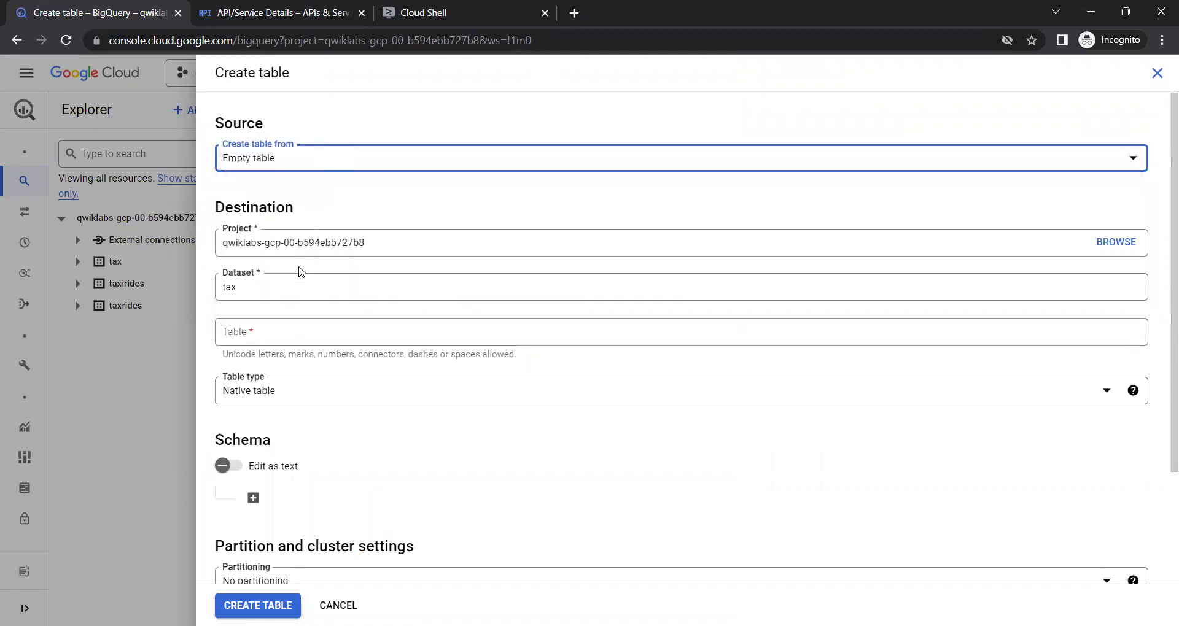
pyautogui.click(278, 291)
pyautogui.click(326, 253)
pyautogui.click(275, 323)
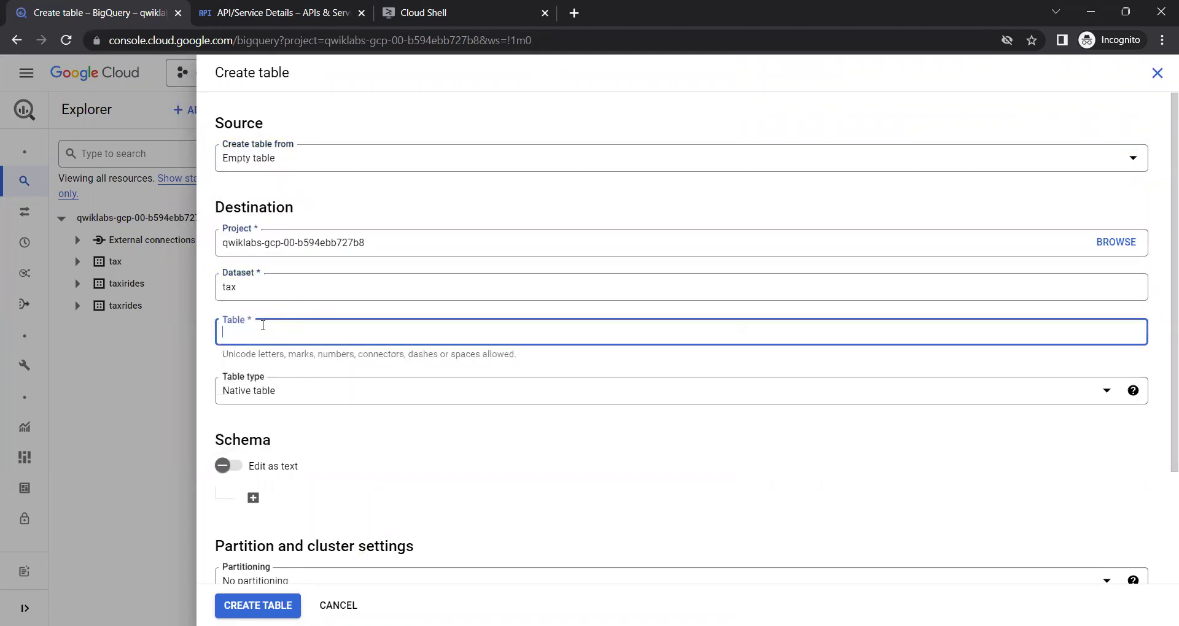
pyautogui.scroll(-2, 235, 350)
pyautogui.click(228, 326)
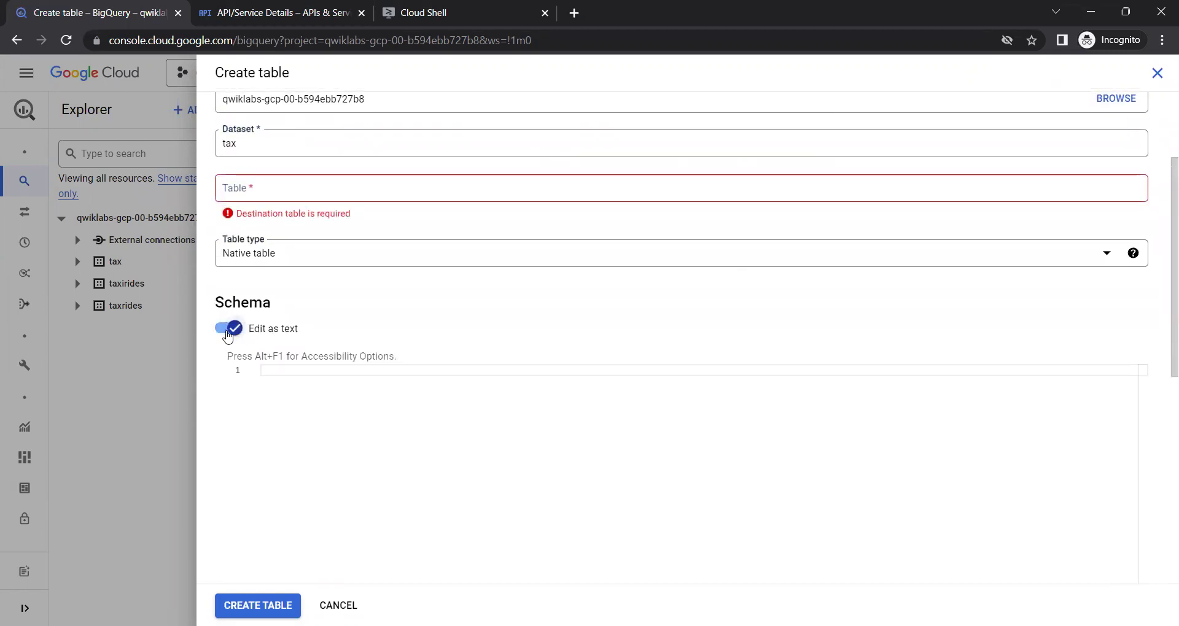
pyautogui.click(228, 332)
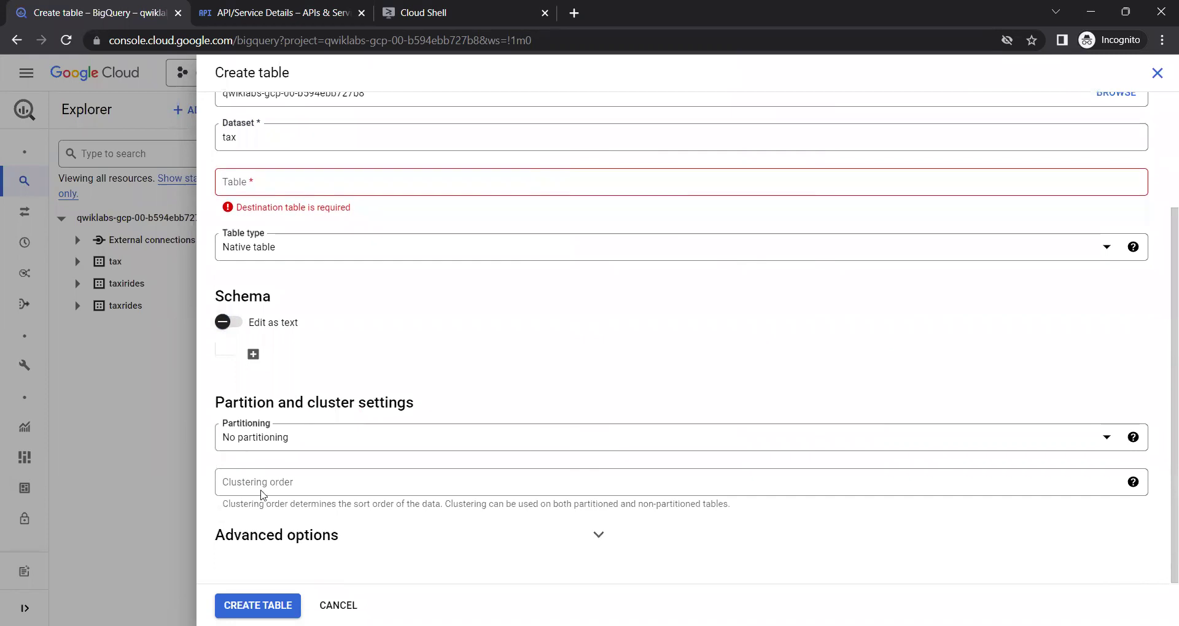
pyautogui.click(338, 605)
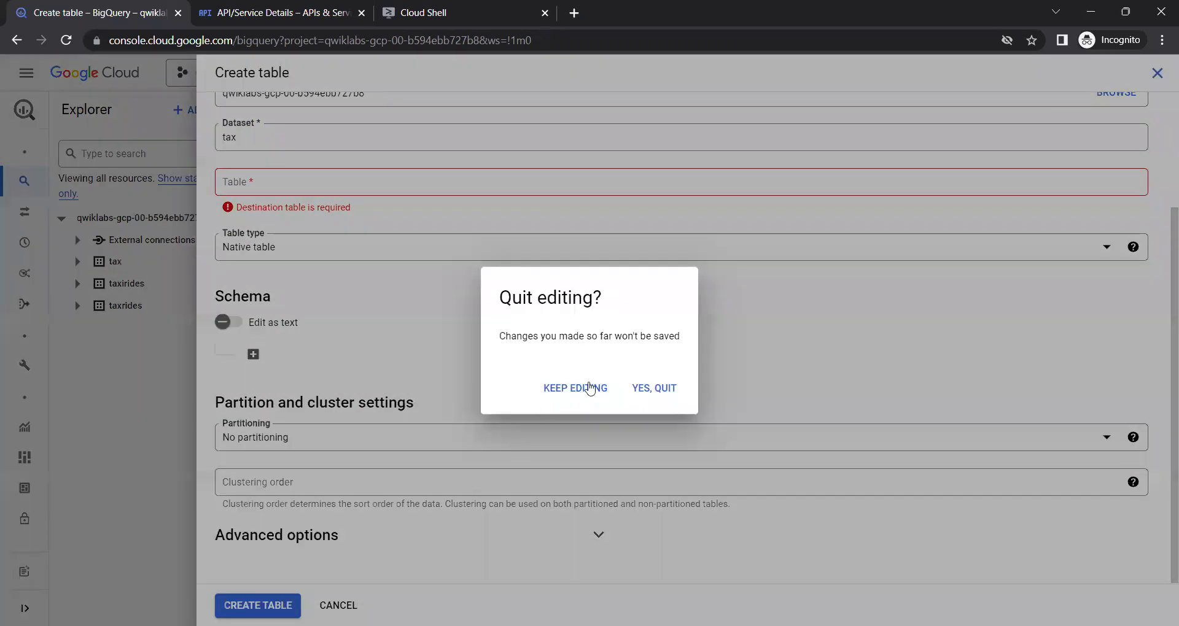
pyautogui.click(645, 392)
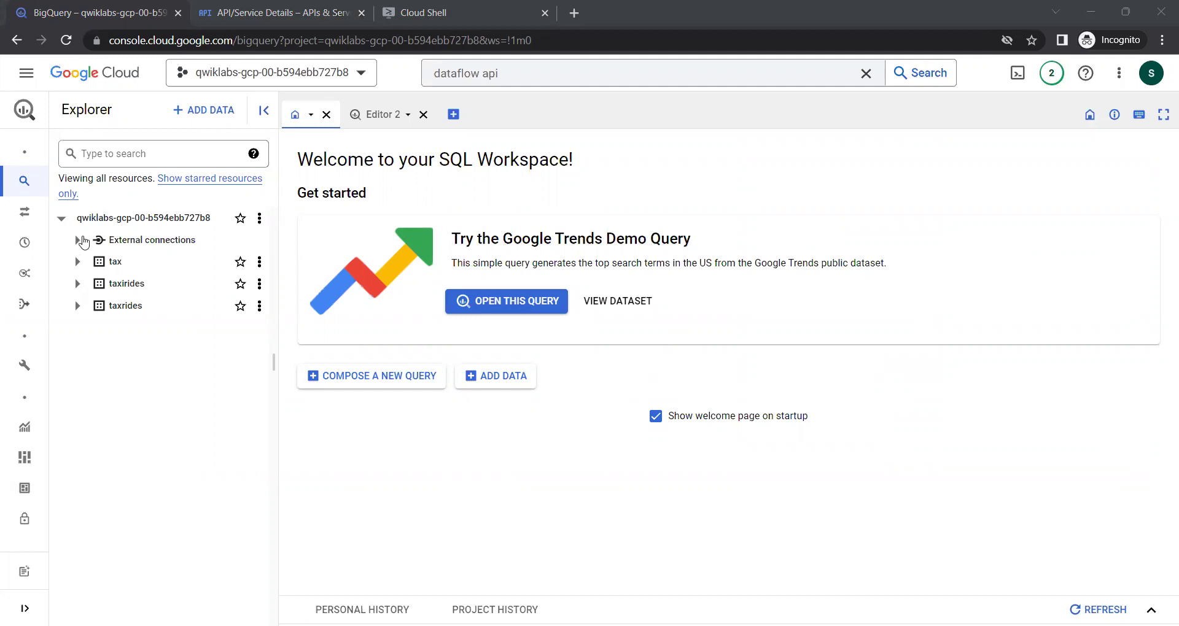
# Leave the Dataflow API details and open the Jobs page of Dataflow from the Analytics products.
pyautogui.hotkey('ctrl', 'Tab')
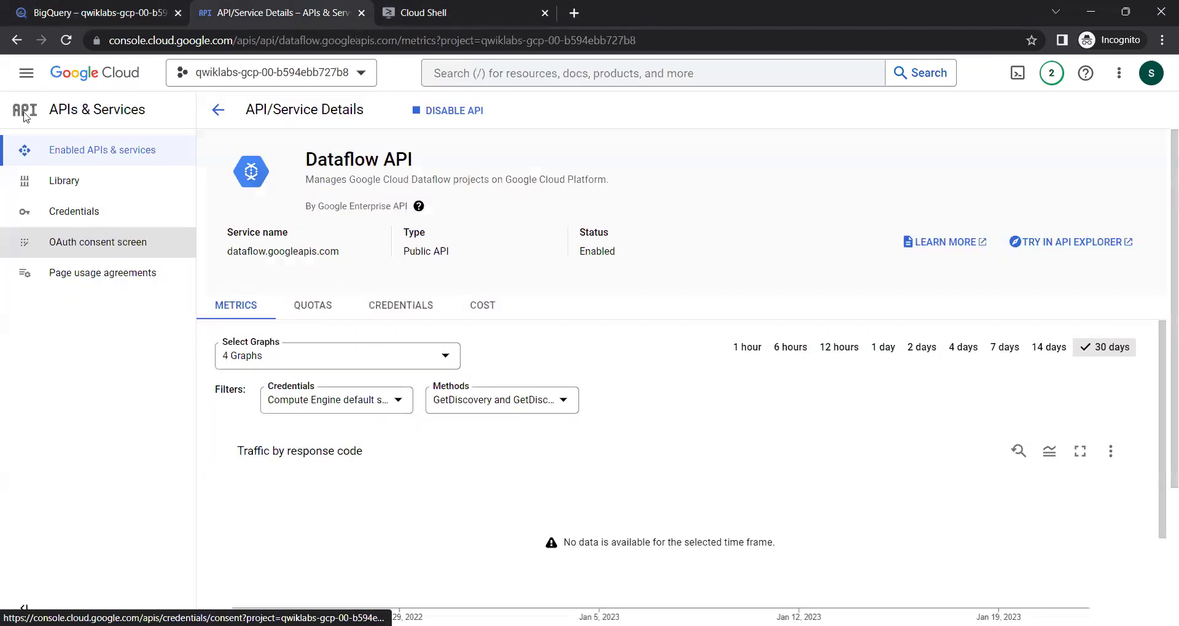
pyautogui.click(218, 110)
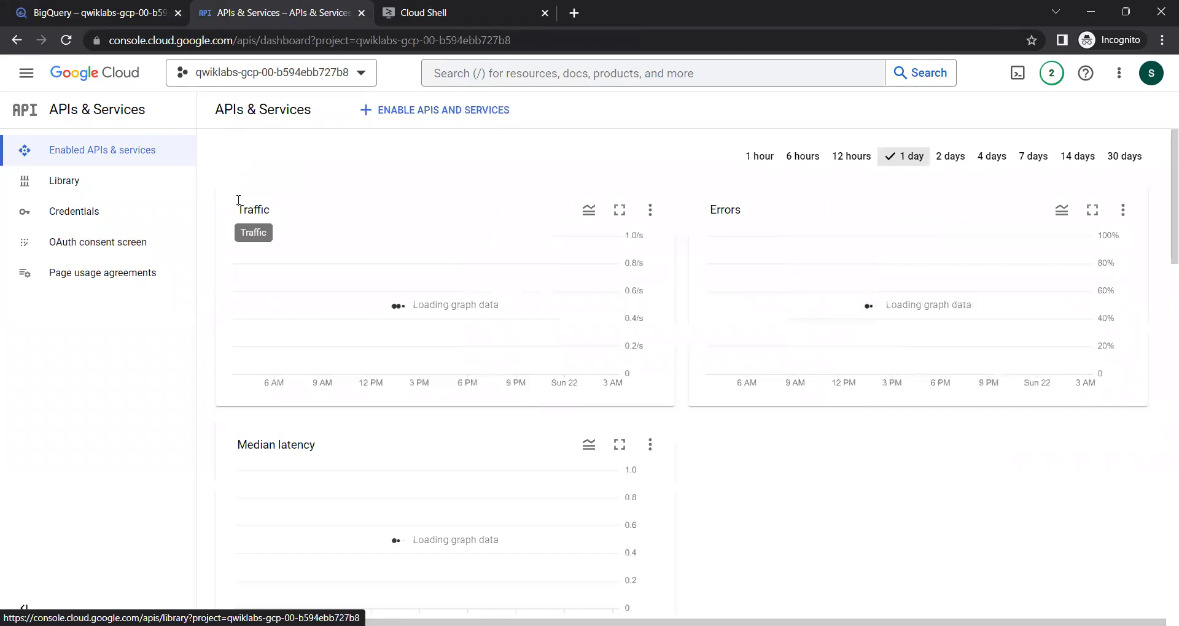
pyautogui.click(26, 73)
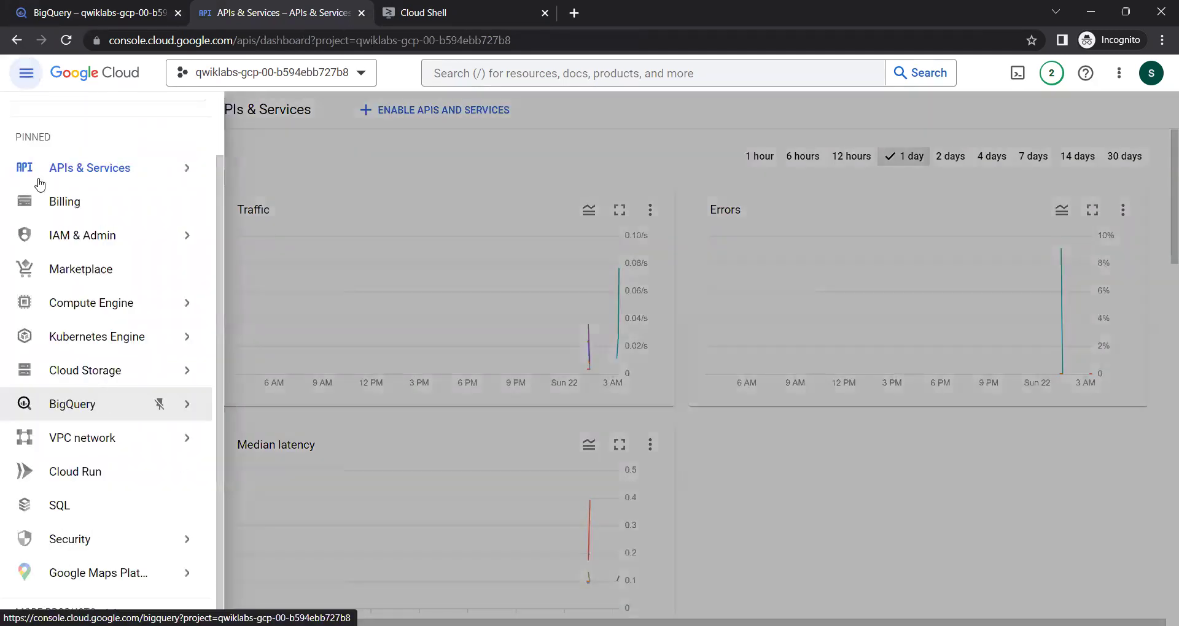
pyautogui.scroll(1, 43, 189)
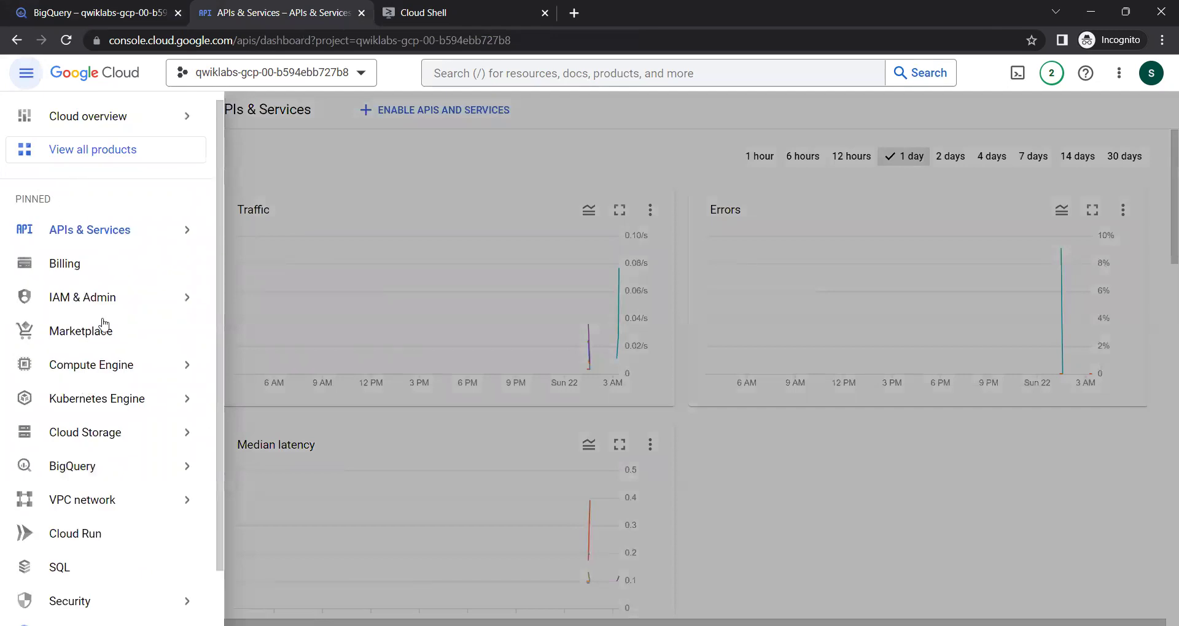
pyautogui.scroll(-1, 92, 464)
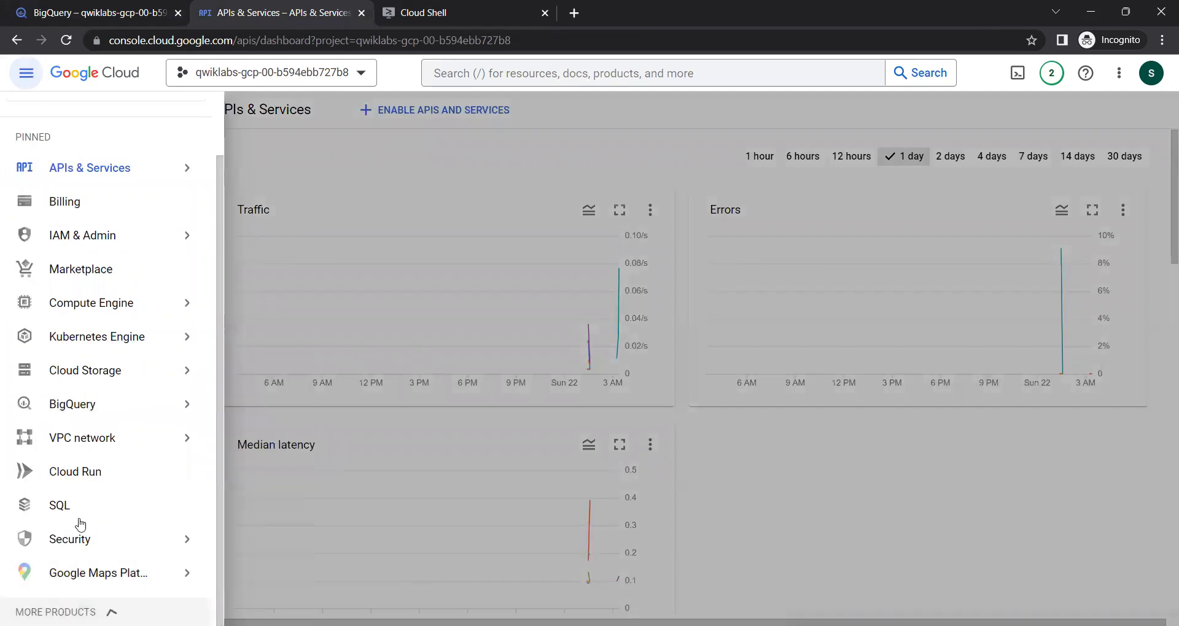
pyautogui.scroll(-12, 82, 528)
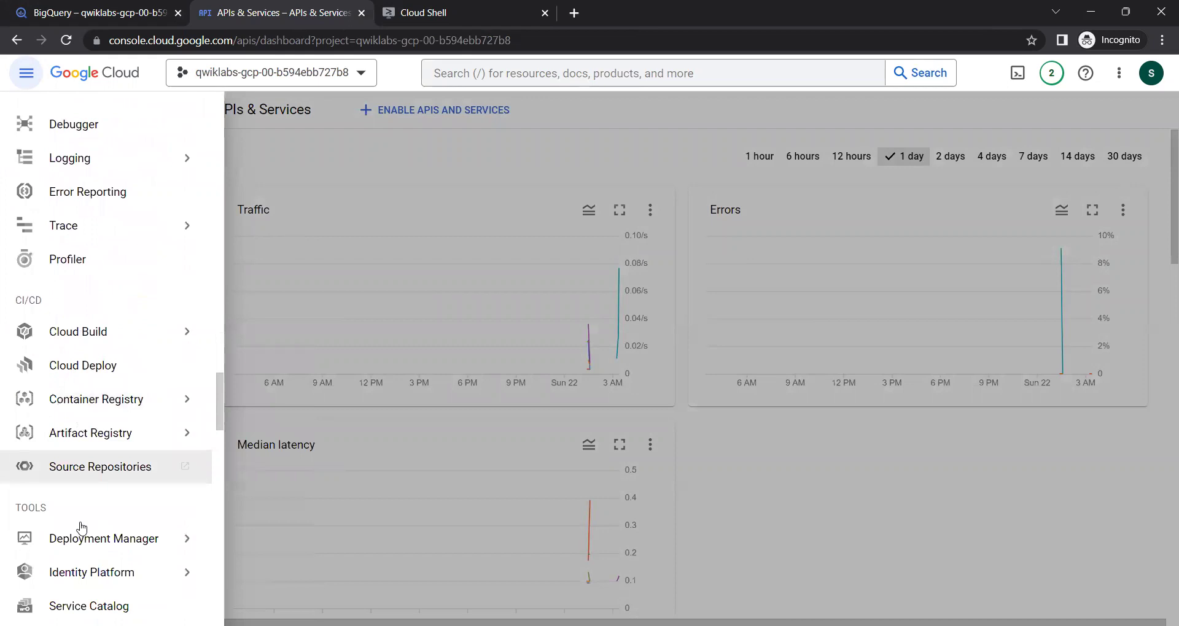
pyautogui.scroll(-9, 82, 510)
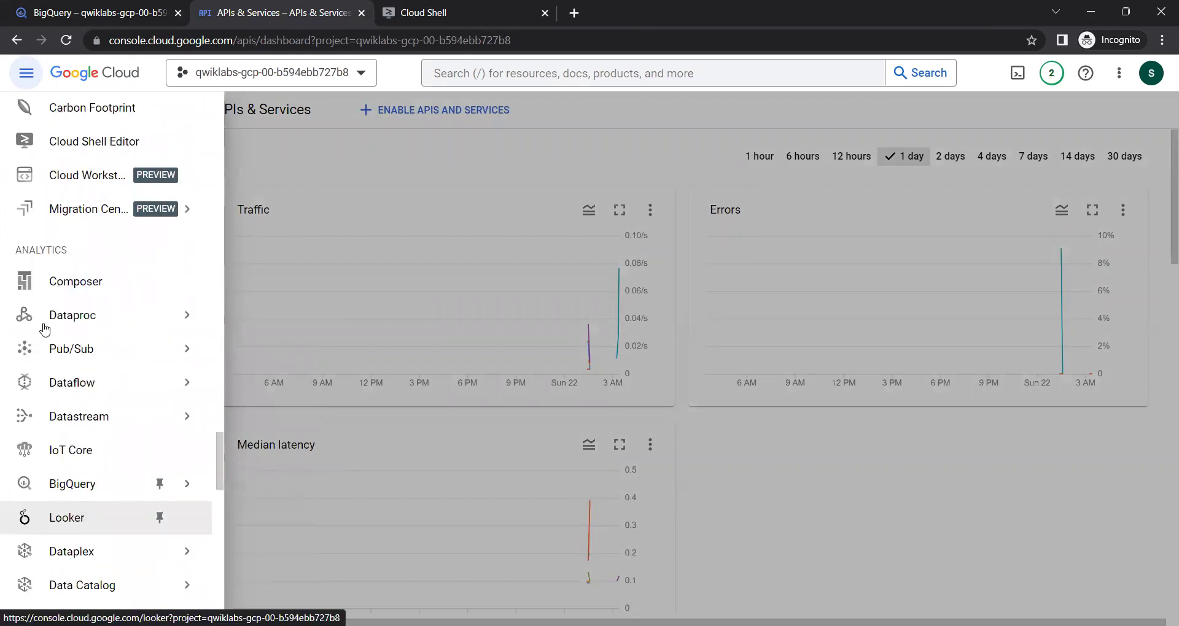
pyautogui.moveTo(68, 383)
pyautogui.click(235, 390)
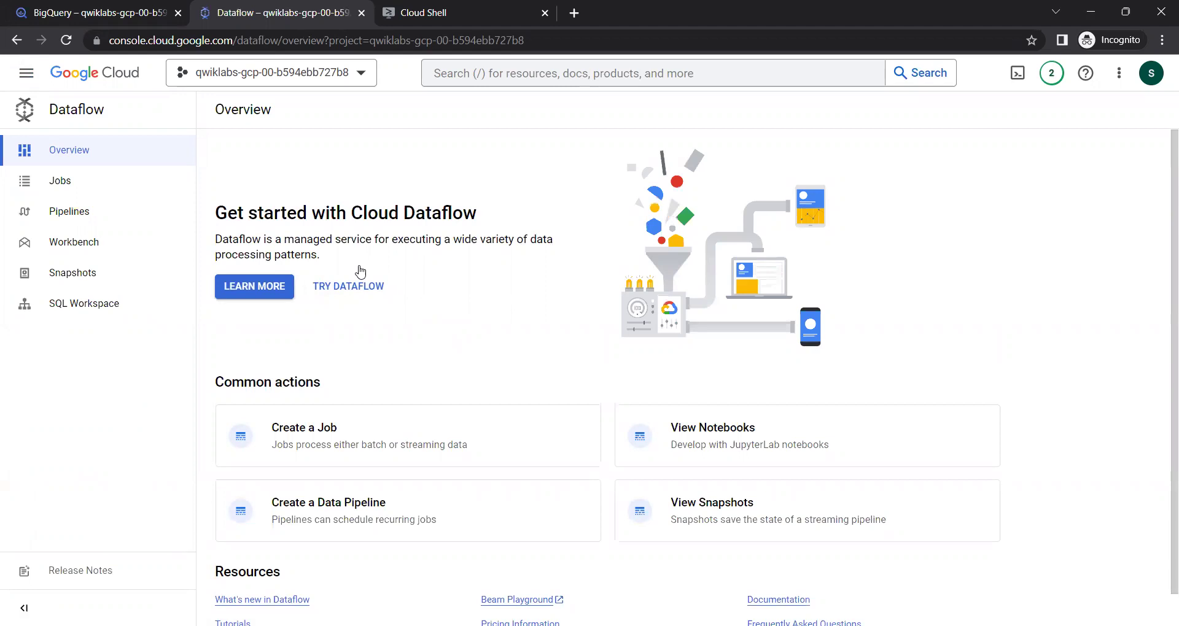
pyautogui.click(85, 113)
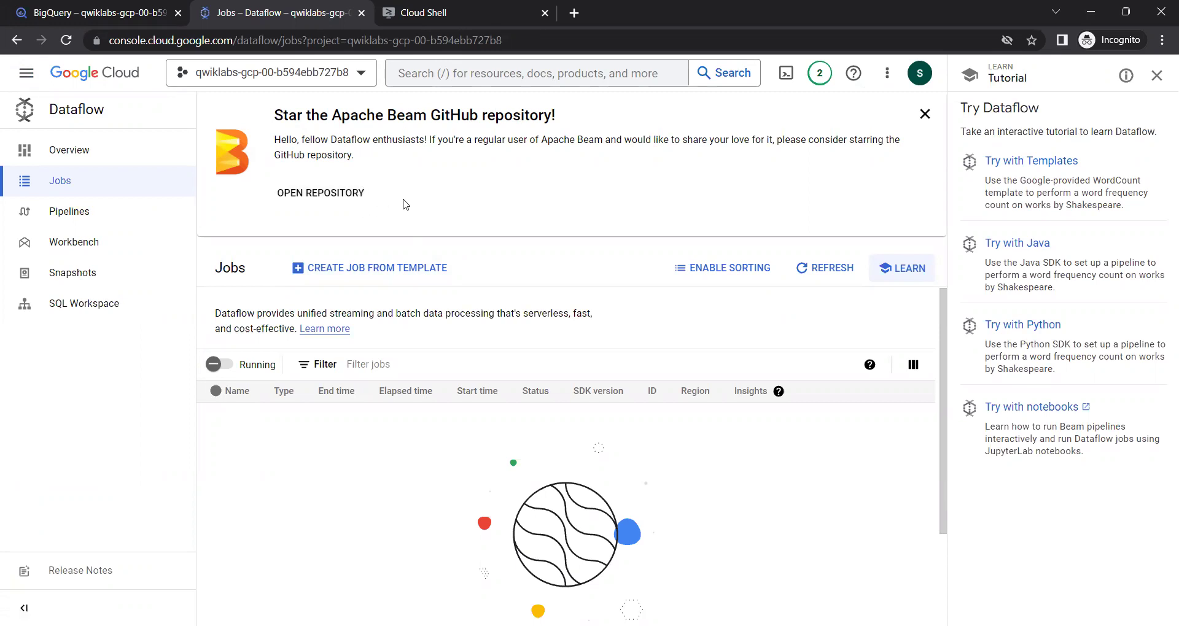
# Start creating a Dataflow job from a template, naming it iotflow with the regional endpoint us-east1 (South Carolina).
pyautogui.click(330, 277)
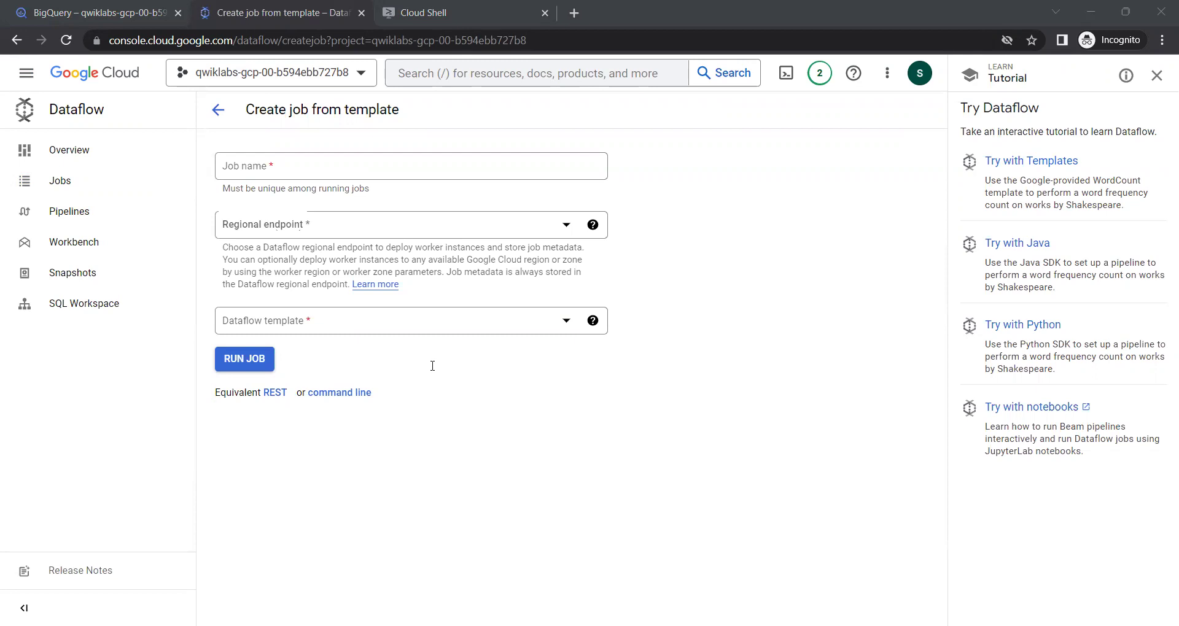
pyautogui.click(304, 170)
pyautogui.write('iotflow')
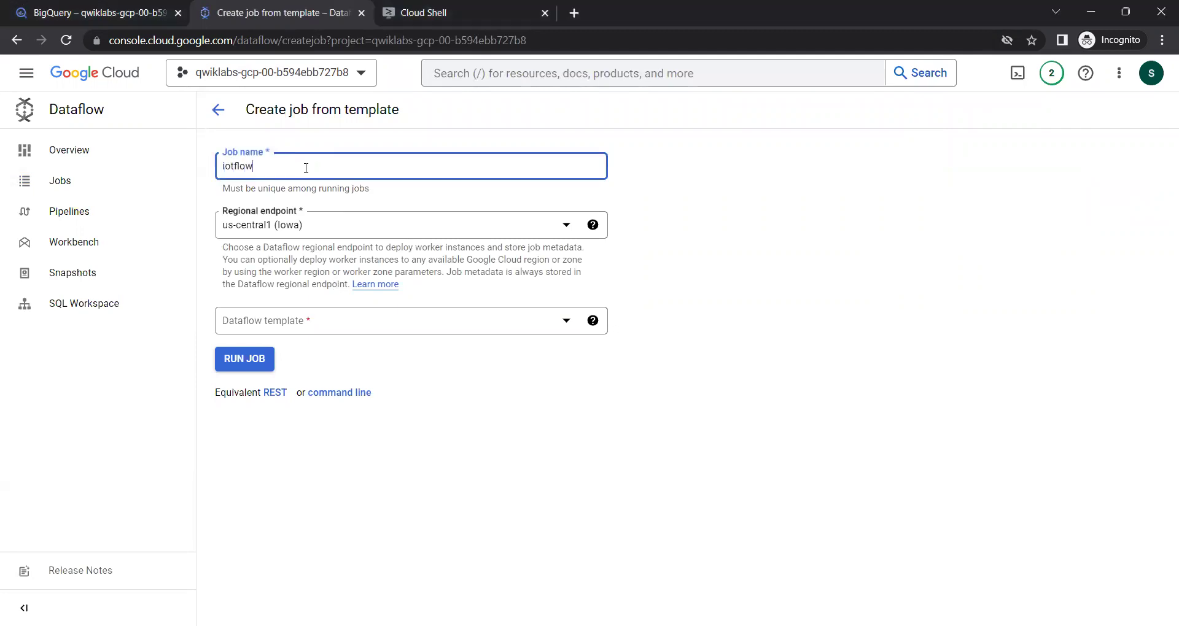
pyautogui.click(359, 235)
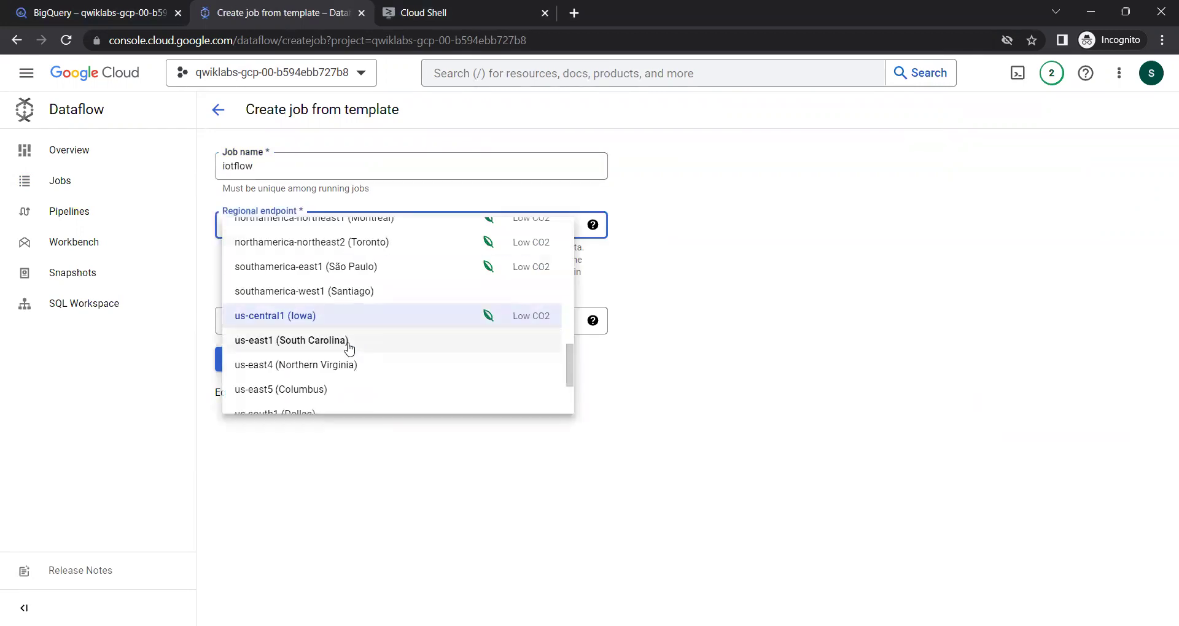
pyautogui.click(348, 342)
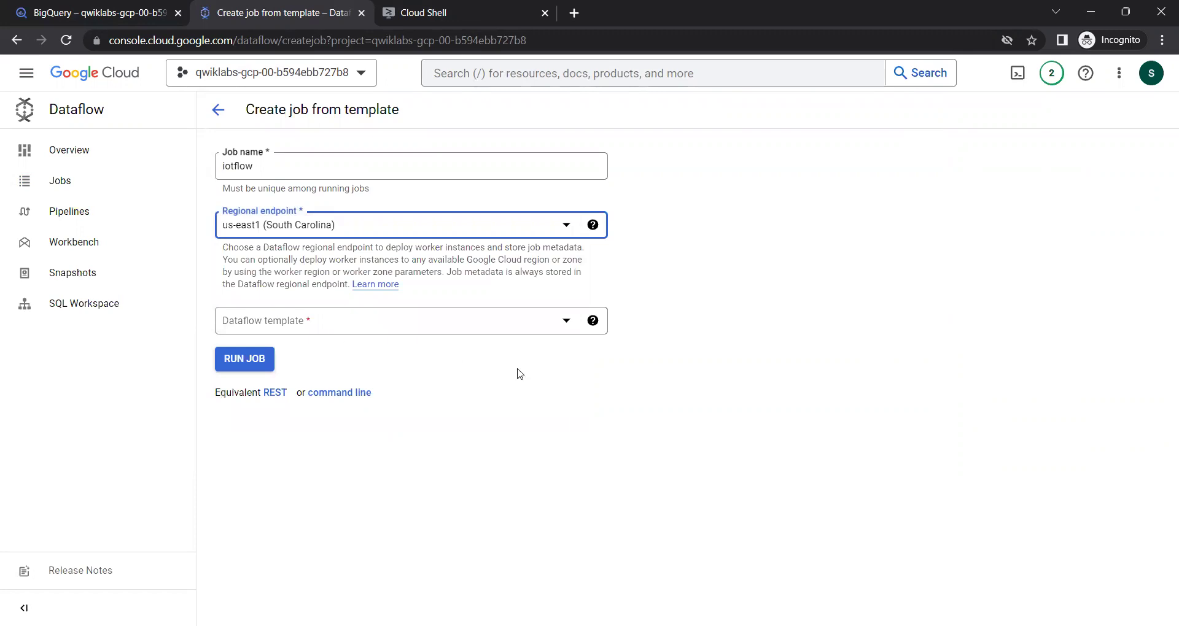
pyautogui.hotkey('alt', 'Tab')
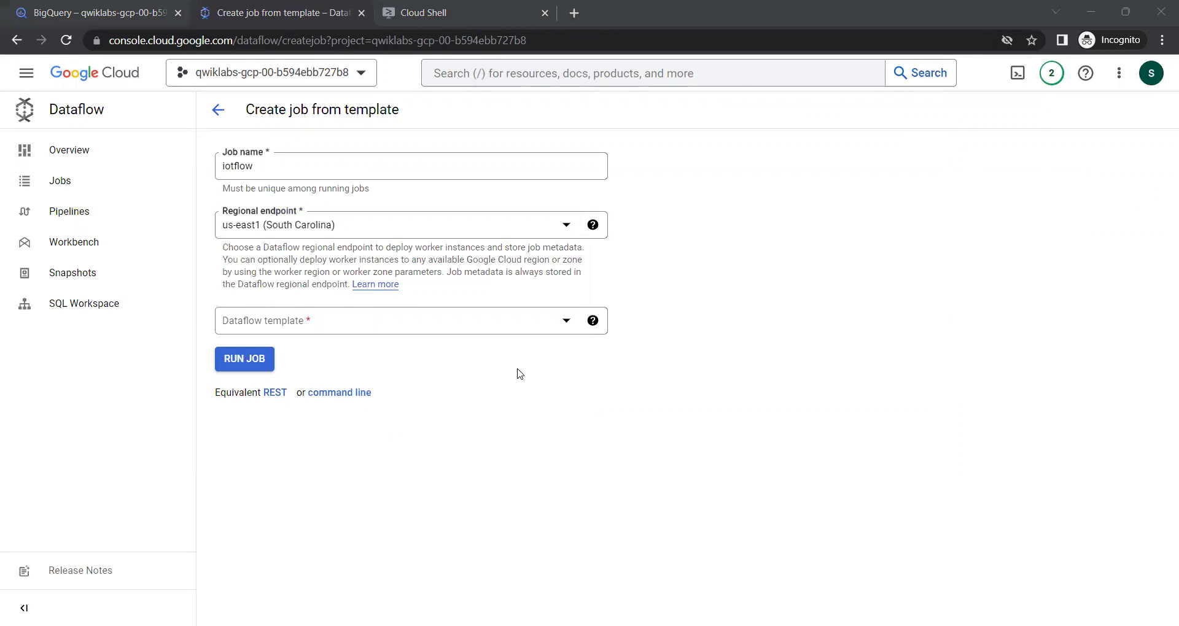
# Select Pub/Sub Topic to BigQuery as the job's Dataflow template and look through its required parameters.
pyautogui.click(358, 323)
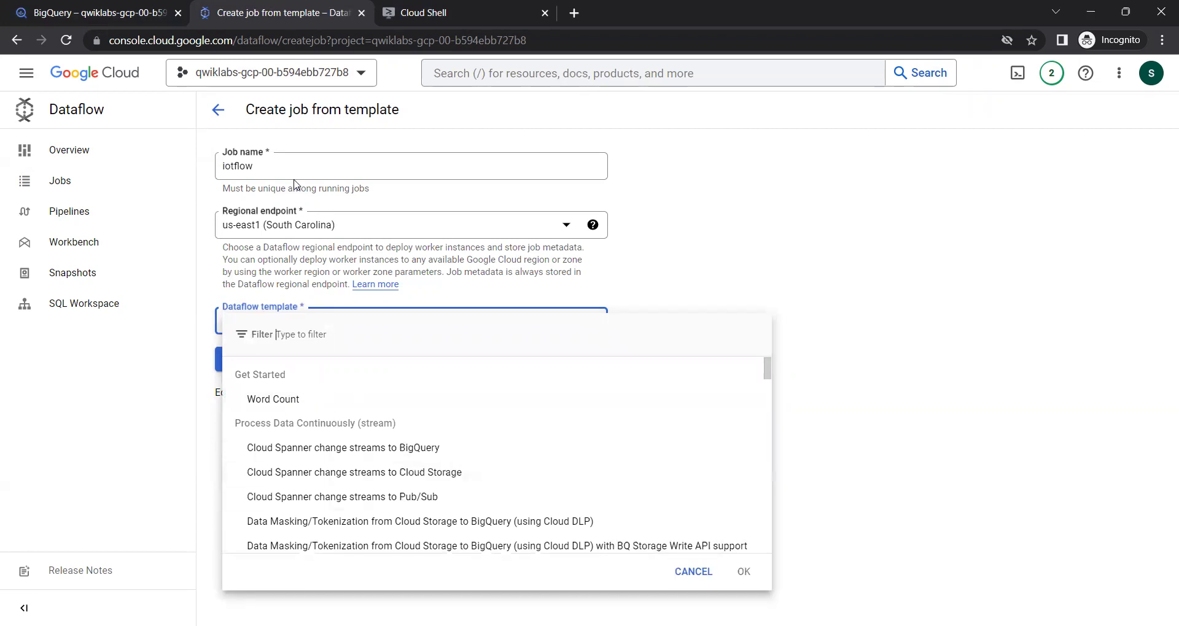
pyautogui.scroll(-20, 352, 483)
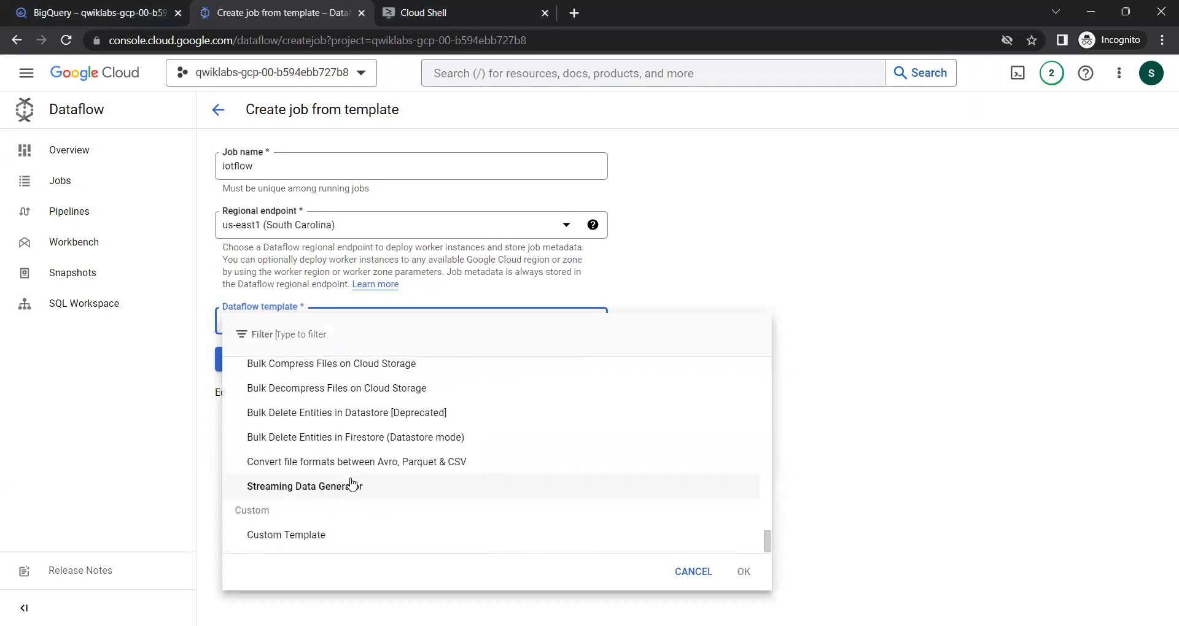
pyautogui.scroll(10, 352, 484)
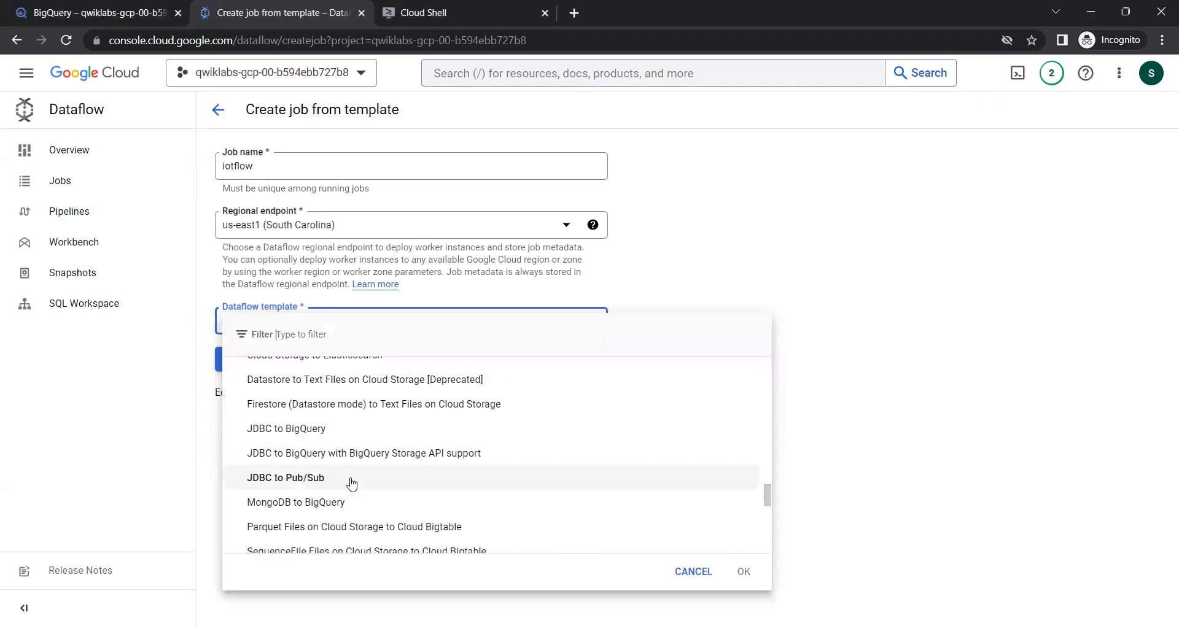
pyautogui.scroll(5, 310, 480)
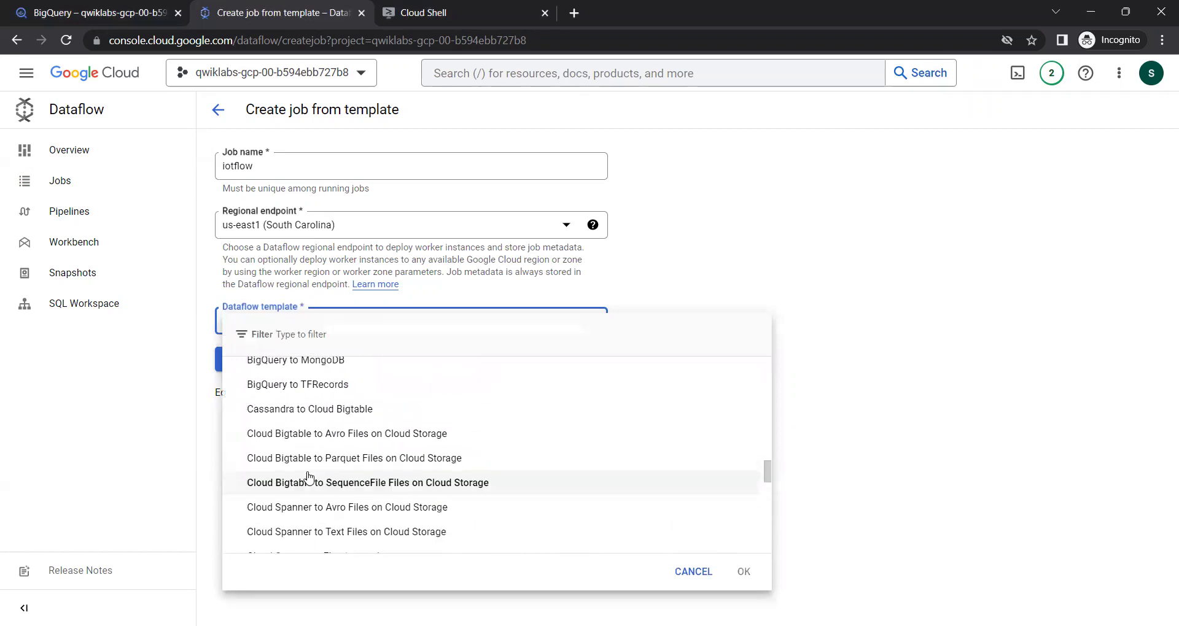
pyautogui.scroll(8, 309, 478)
pyautogui.scroll(-3, 307, 484)
pyautogui.scroll(-3, 303, 481)
pyautogui.scroll(1, 302, 484)
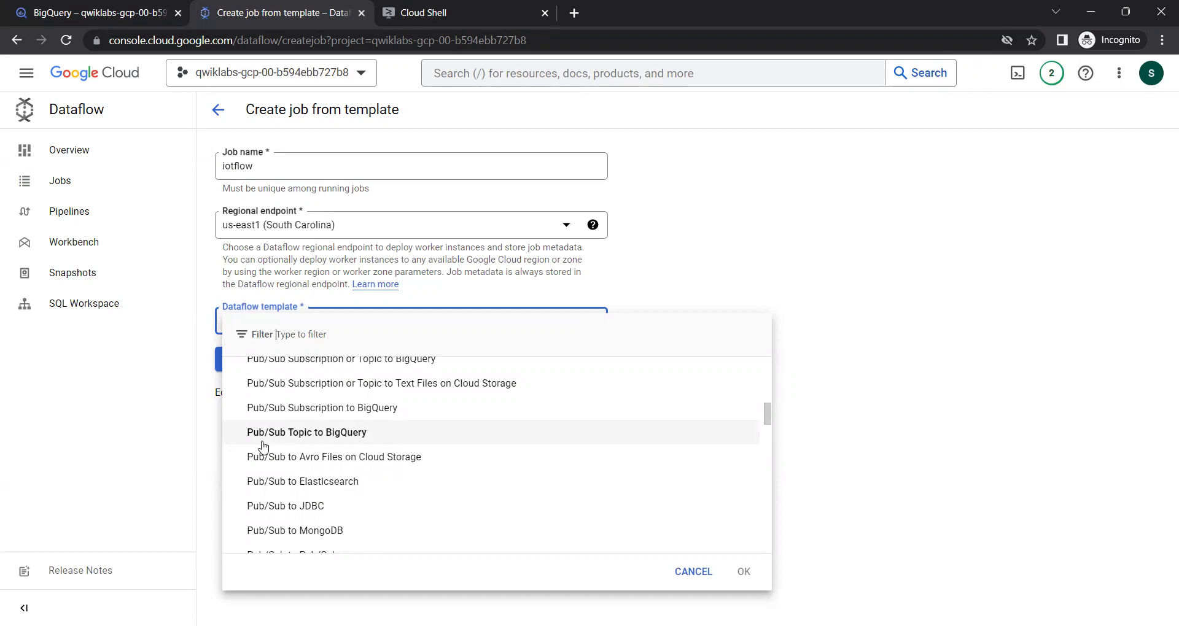
pyautogui.click(293, 437)
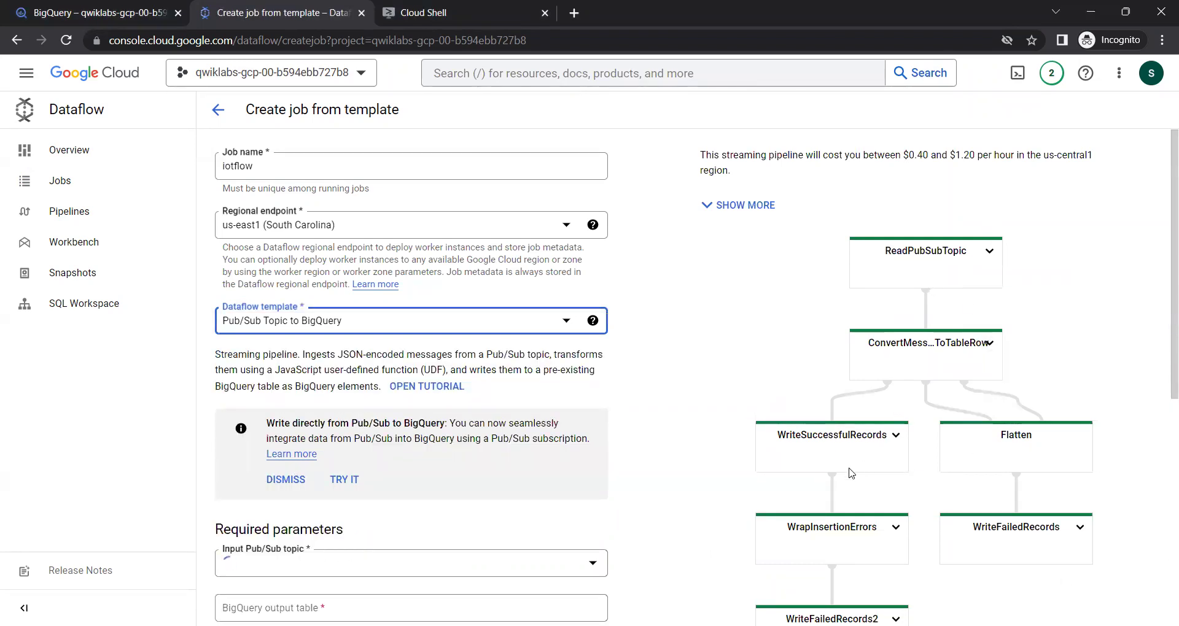
pyautogui.scroll(-3, 850, 474)
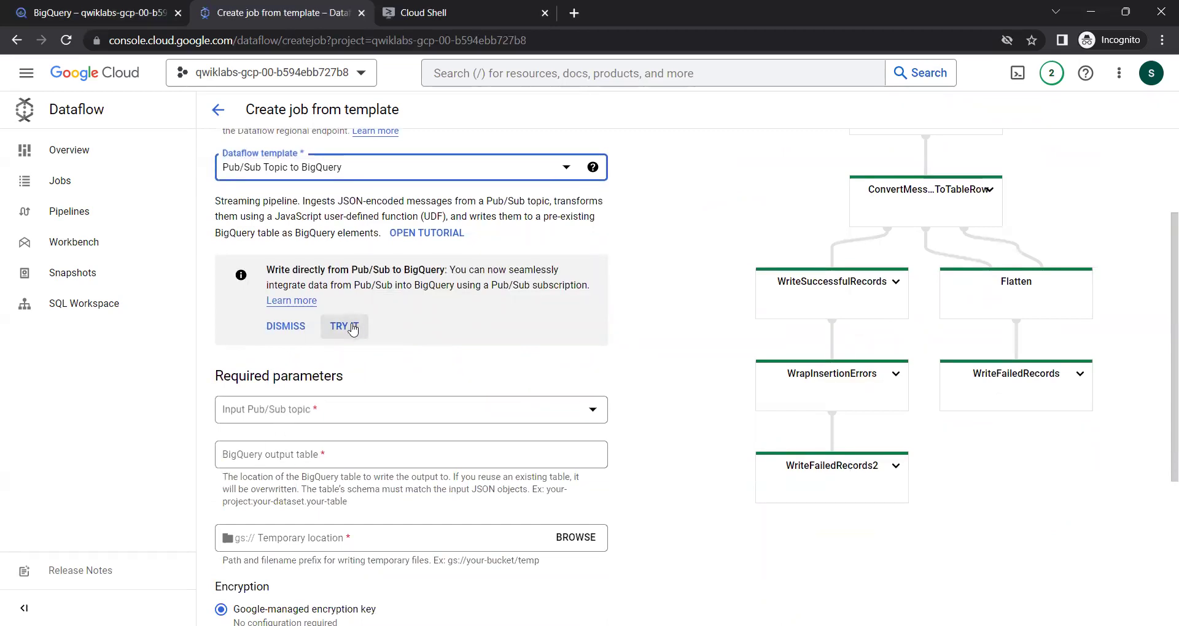
pyautogui.scroll(-1, 442, 437)
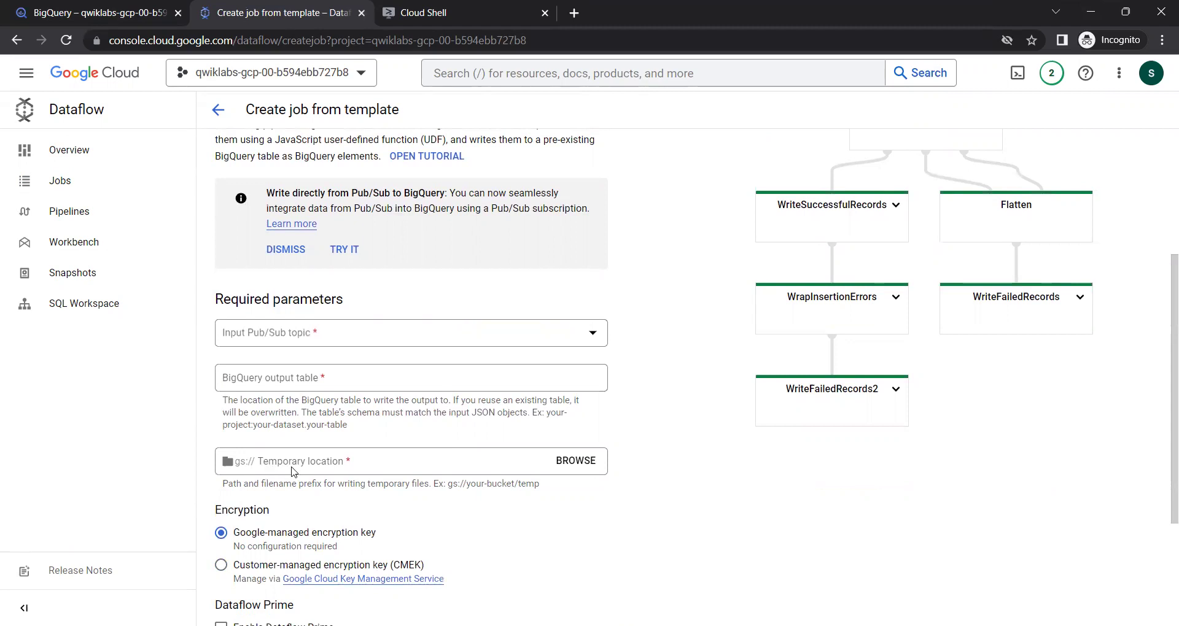
pyautogui.scroll(-1, 292, 471)
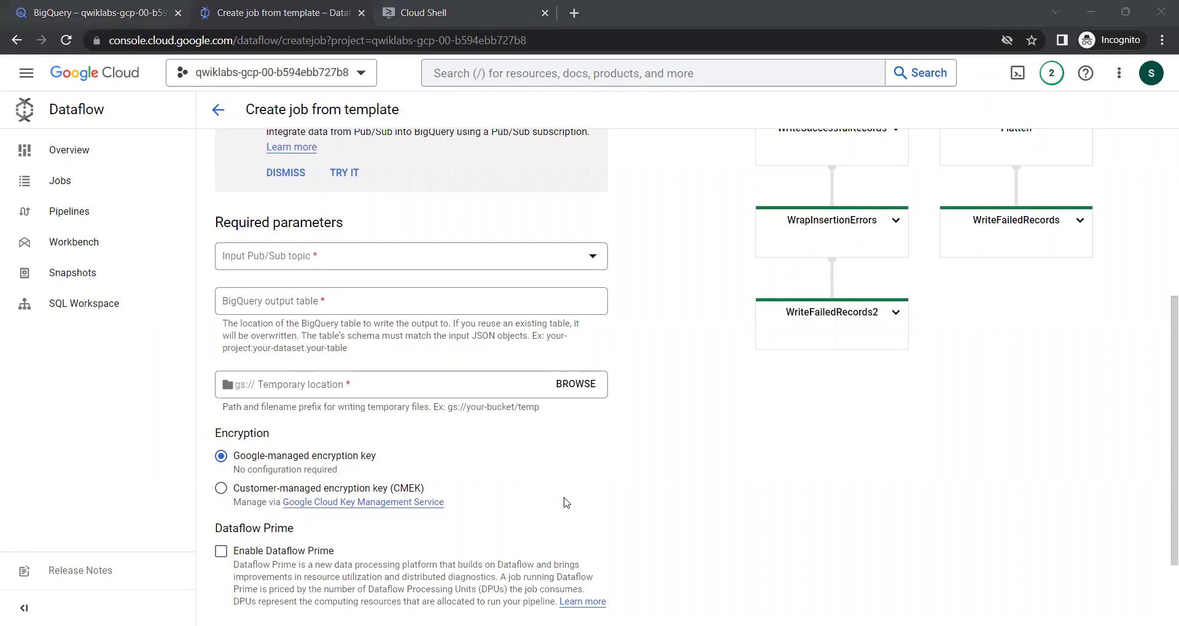
# Begin entering the input Pub/Sub topic manually, filling its name with the example format projects/my-project-id/topics/my-topic-id.
pyautogui.click(399, 256)
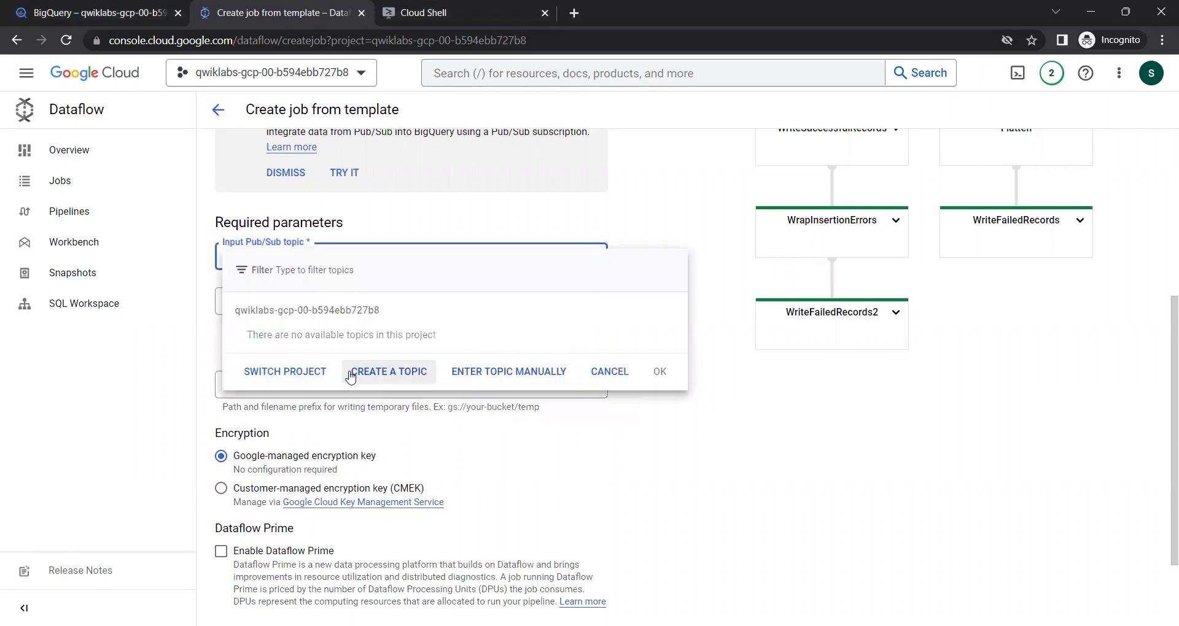
pyautogui.click(509, 372)
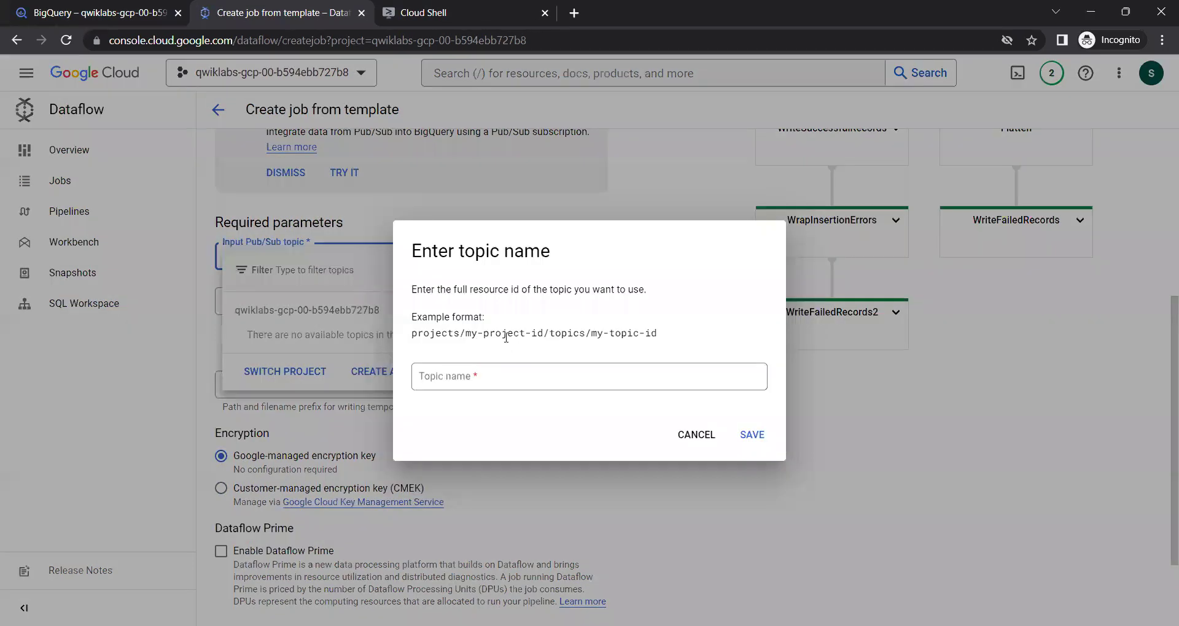
pyautogui.tripleClick(505, 337)
pyautogui.hotkey('ctrl', 'c')
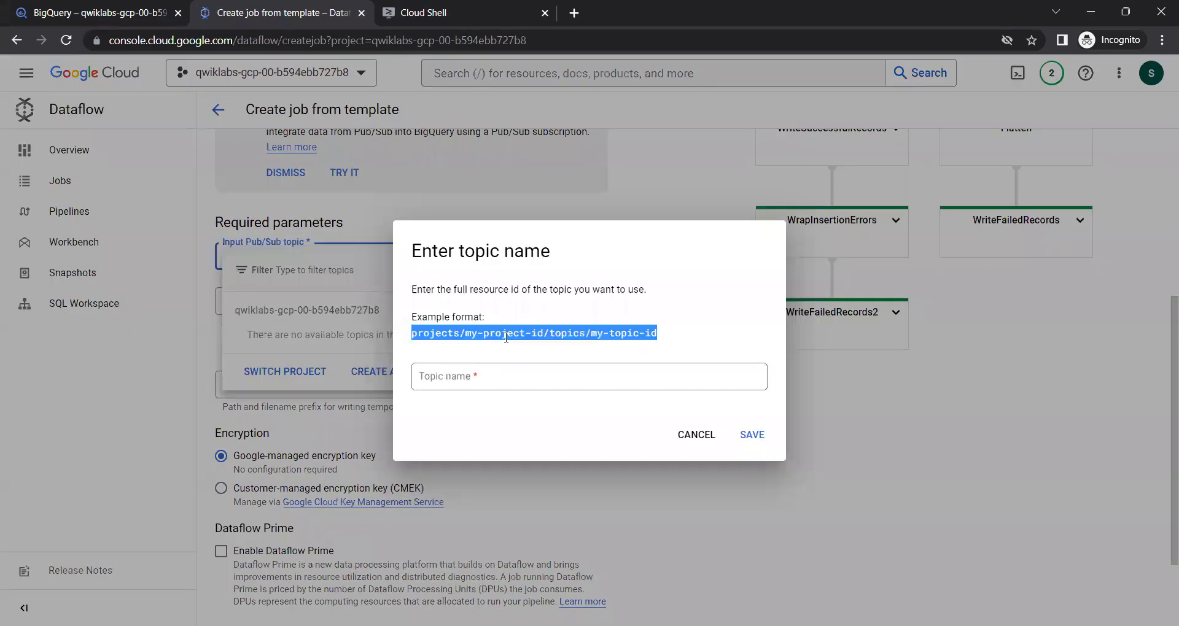
pyautogui.click(476, 379)
pyautogui.hotkey('ctrl', 'v')
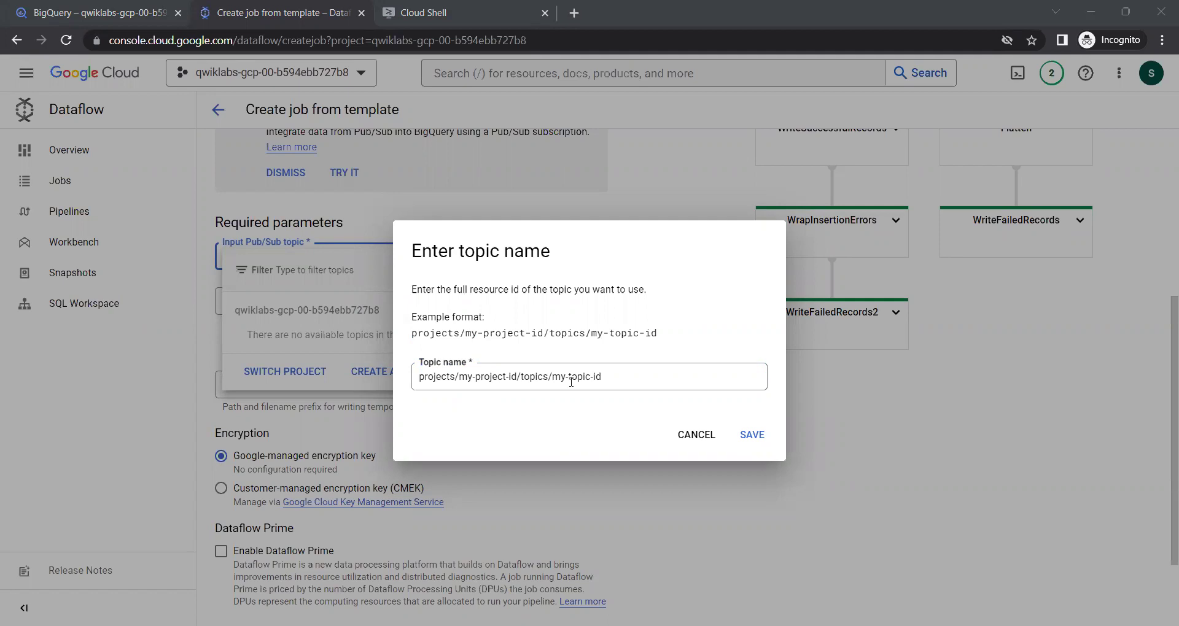
# Replace the topic ID at the end of the topic name with taxirides-realtime and save the topic.
pyautogui.click(566, 377)
pyautogui.tripleClick(562, 377)
pyautogui.click(551, 377)
pyautogui.moveTo(551, 377); pyautogui.dragTo(623, 376)
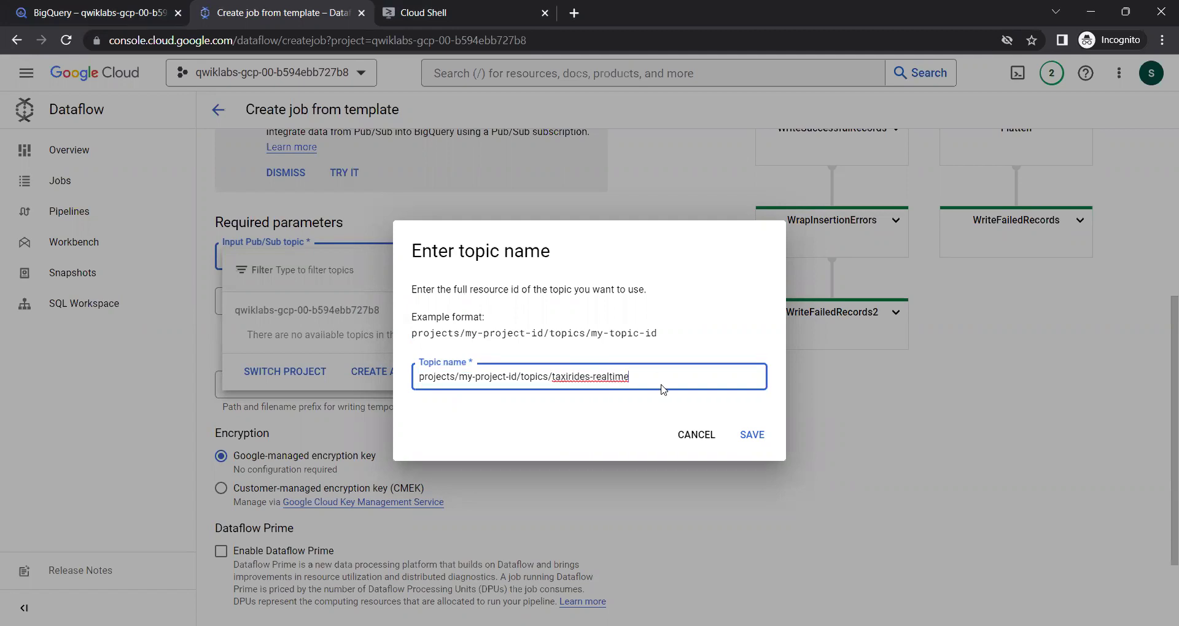
pyautogui.click(744, 436)
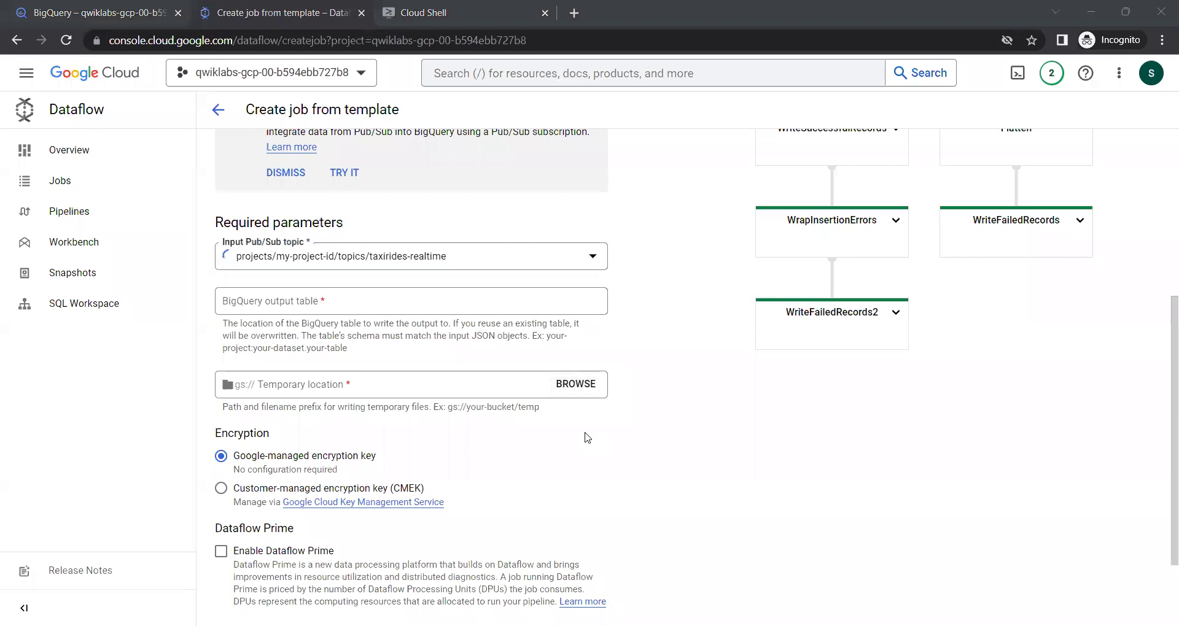
# Copy the project ID from the Cloud Shell prompt and return to the required parameters of the Dataflow job.
pyautogui.hotkey('ctrl', 'Tab')
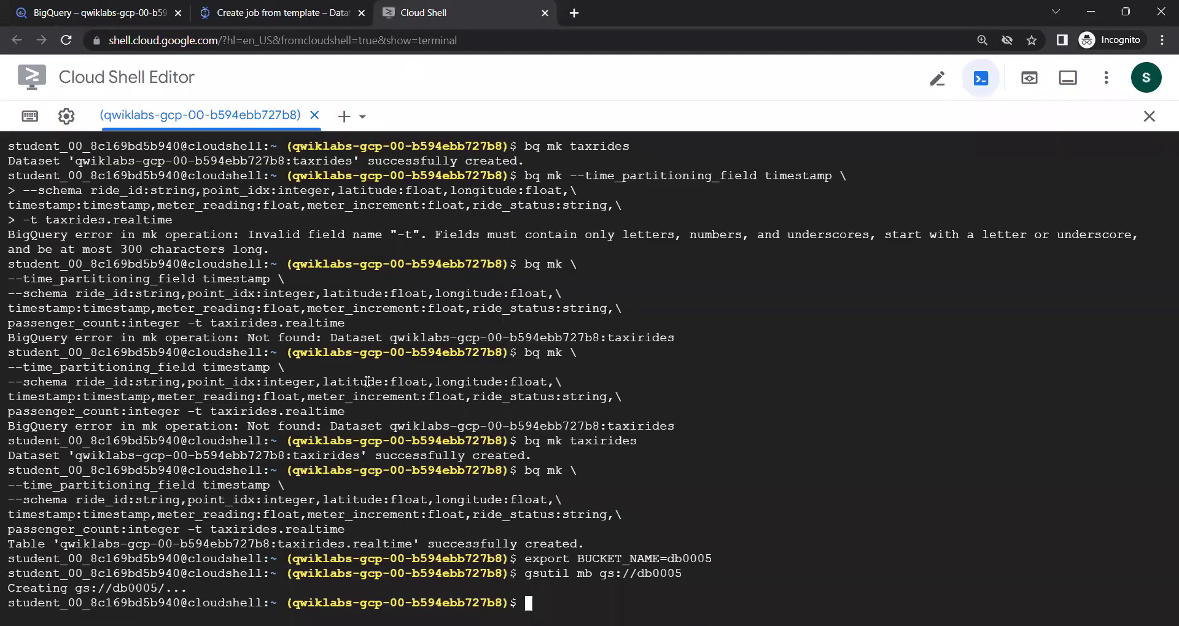
pyautogui.doubleClick(344, 602)
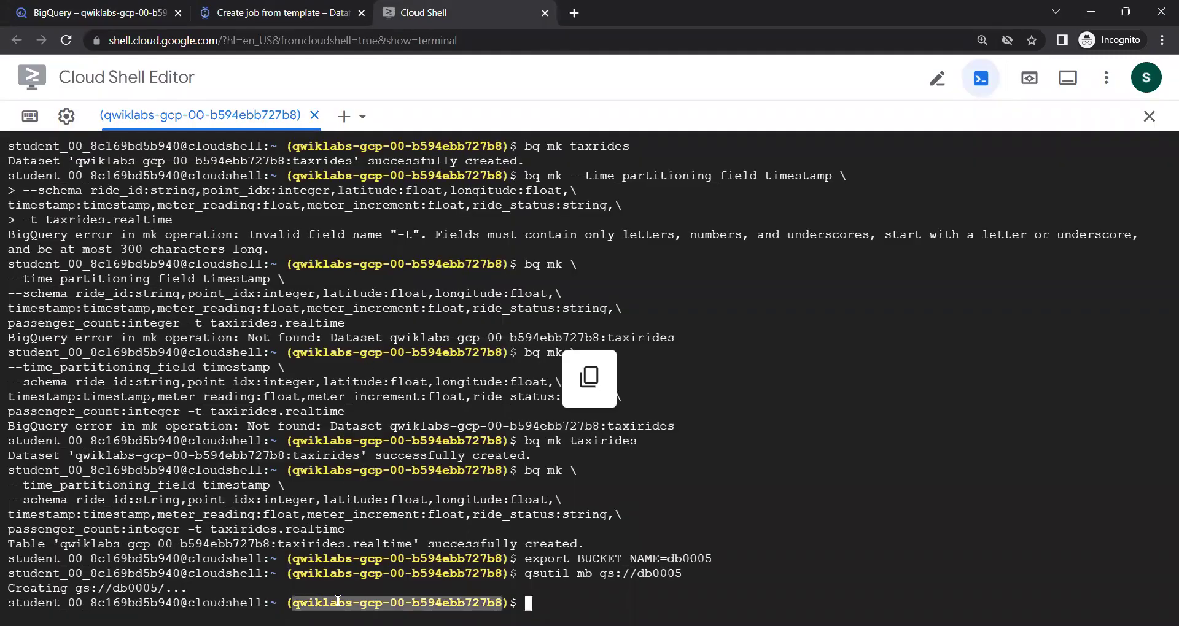
pyautogui.click(204, 11)
pyautogui.click(301, 386)
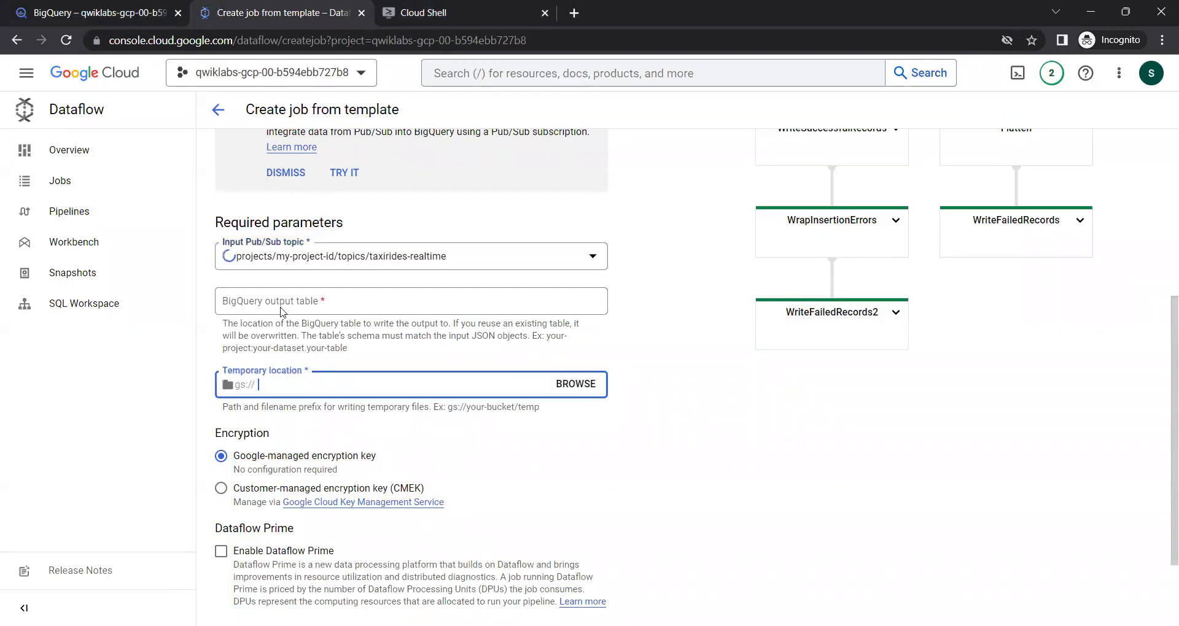